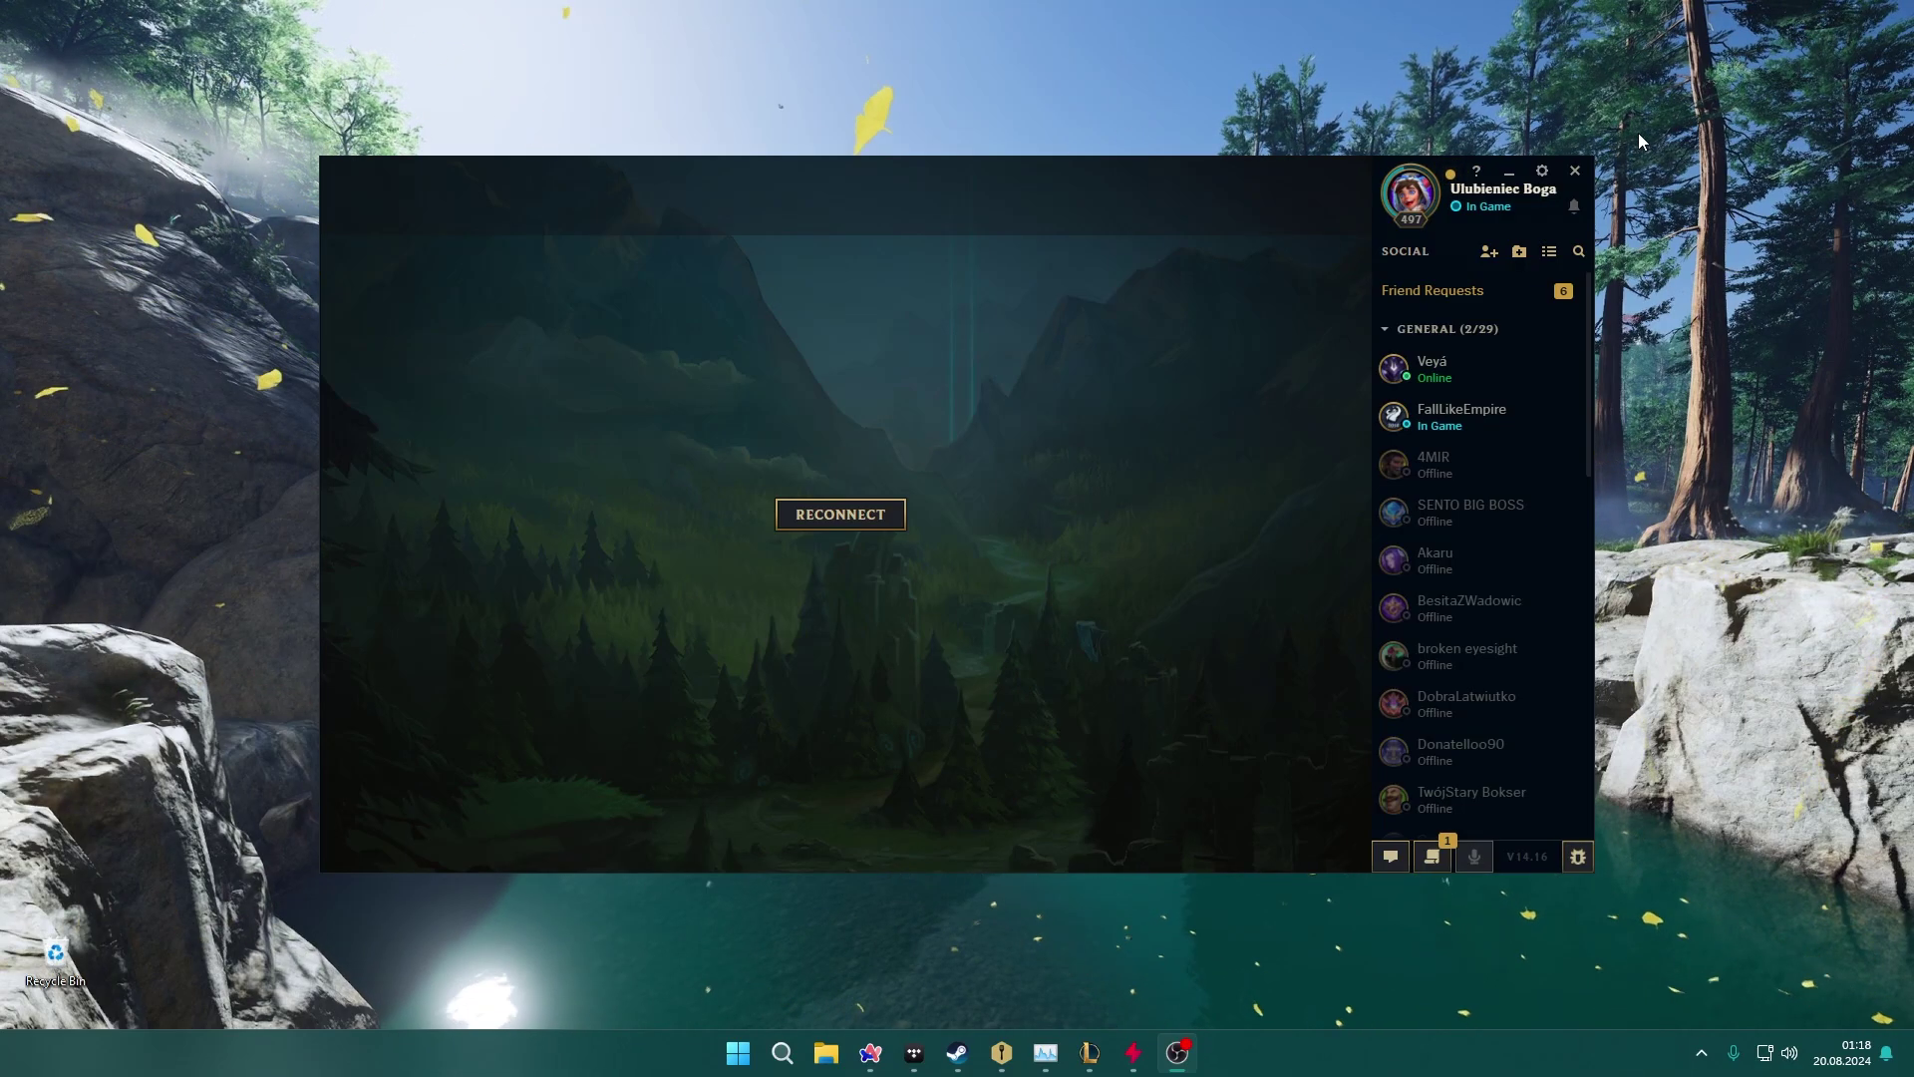
Launch System Configuration by running msconfig from the Run box.
left_click(873, 516)
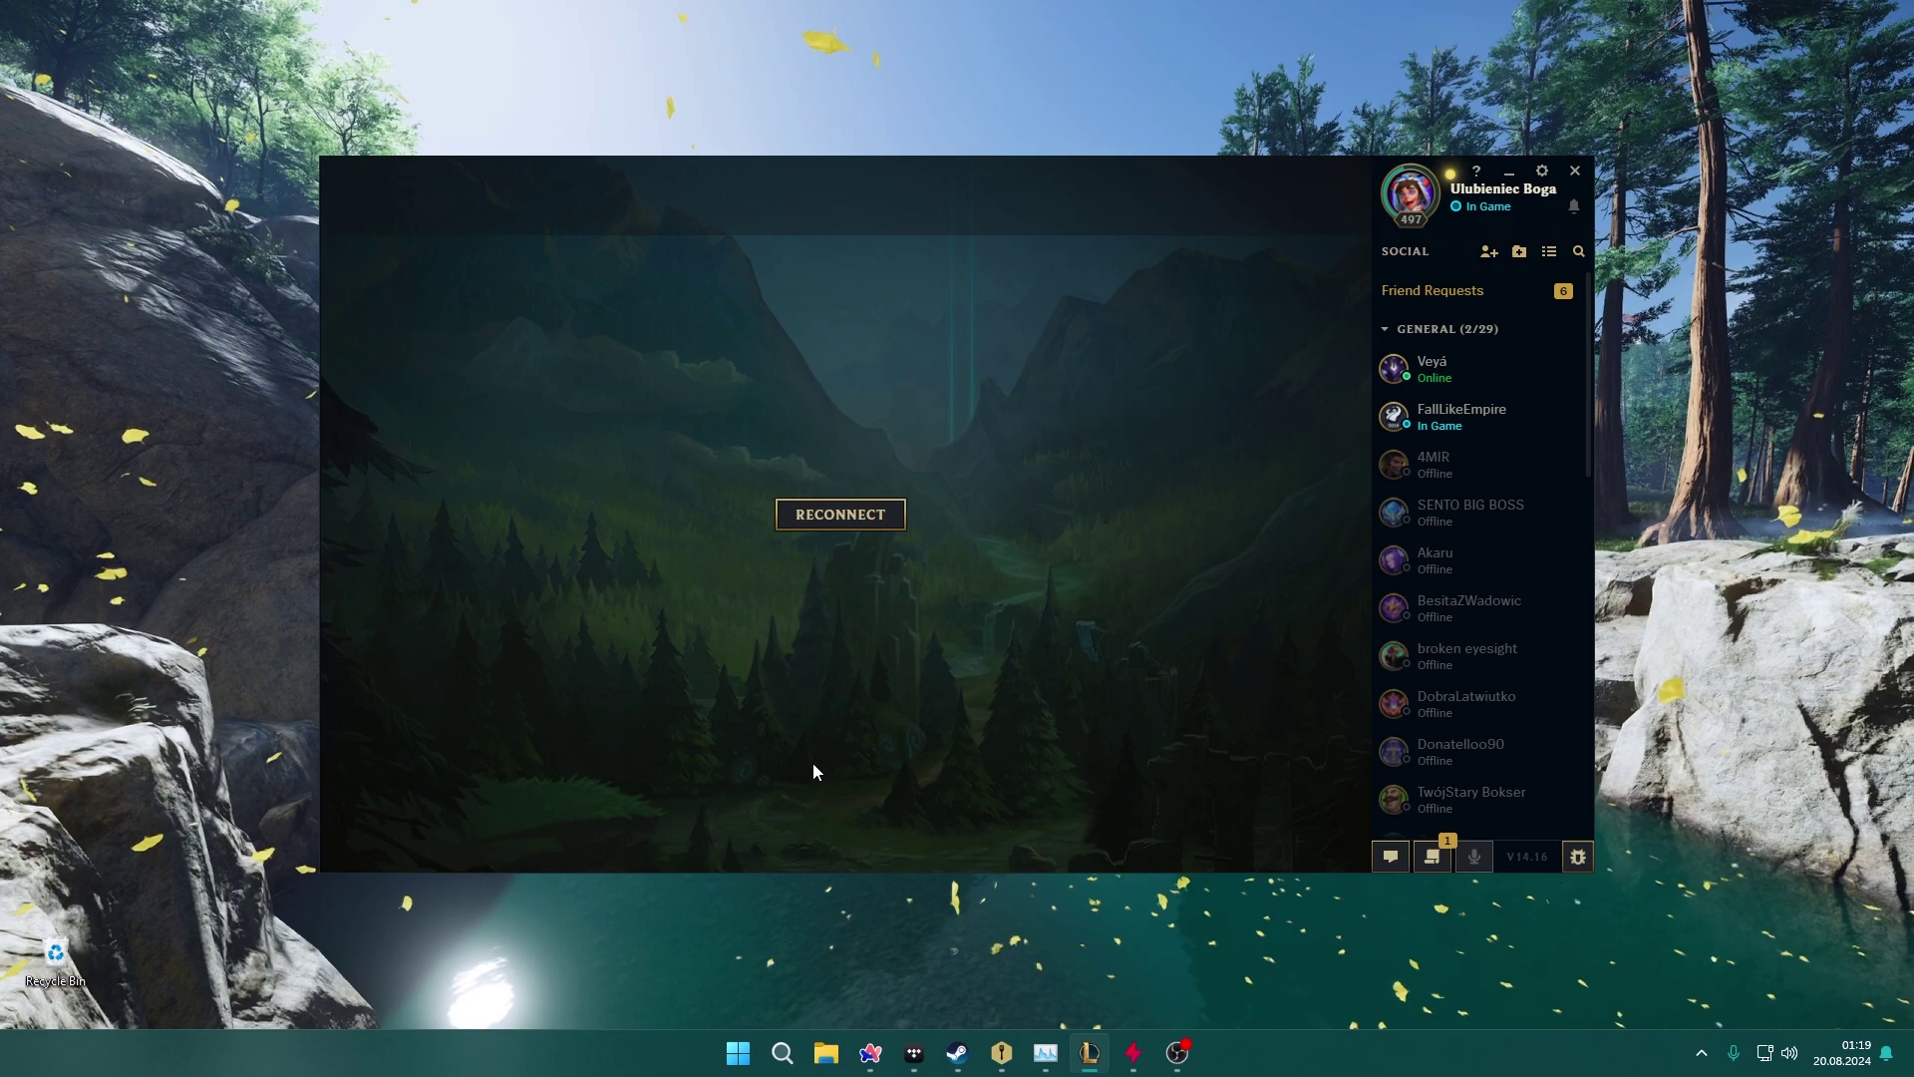
key("super+r")
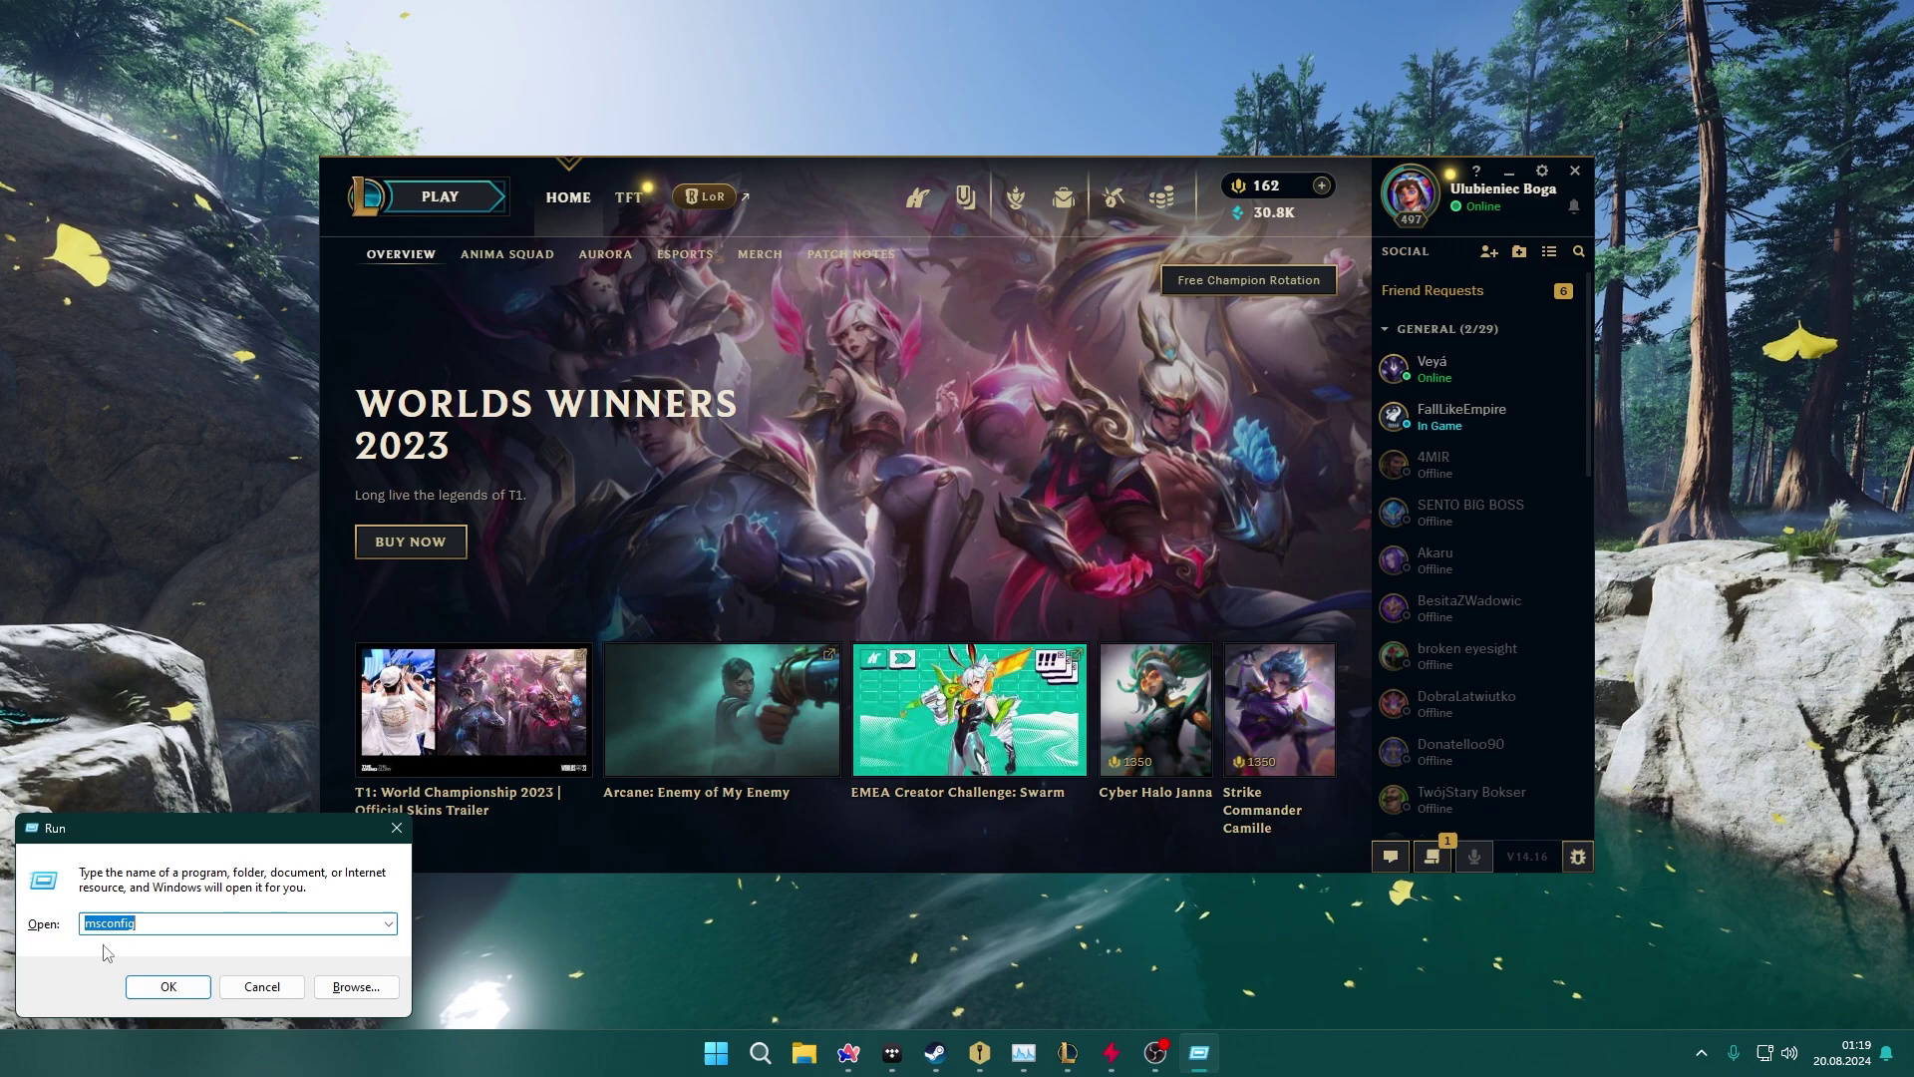
left_click(153, 924)
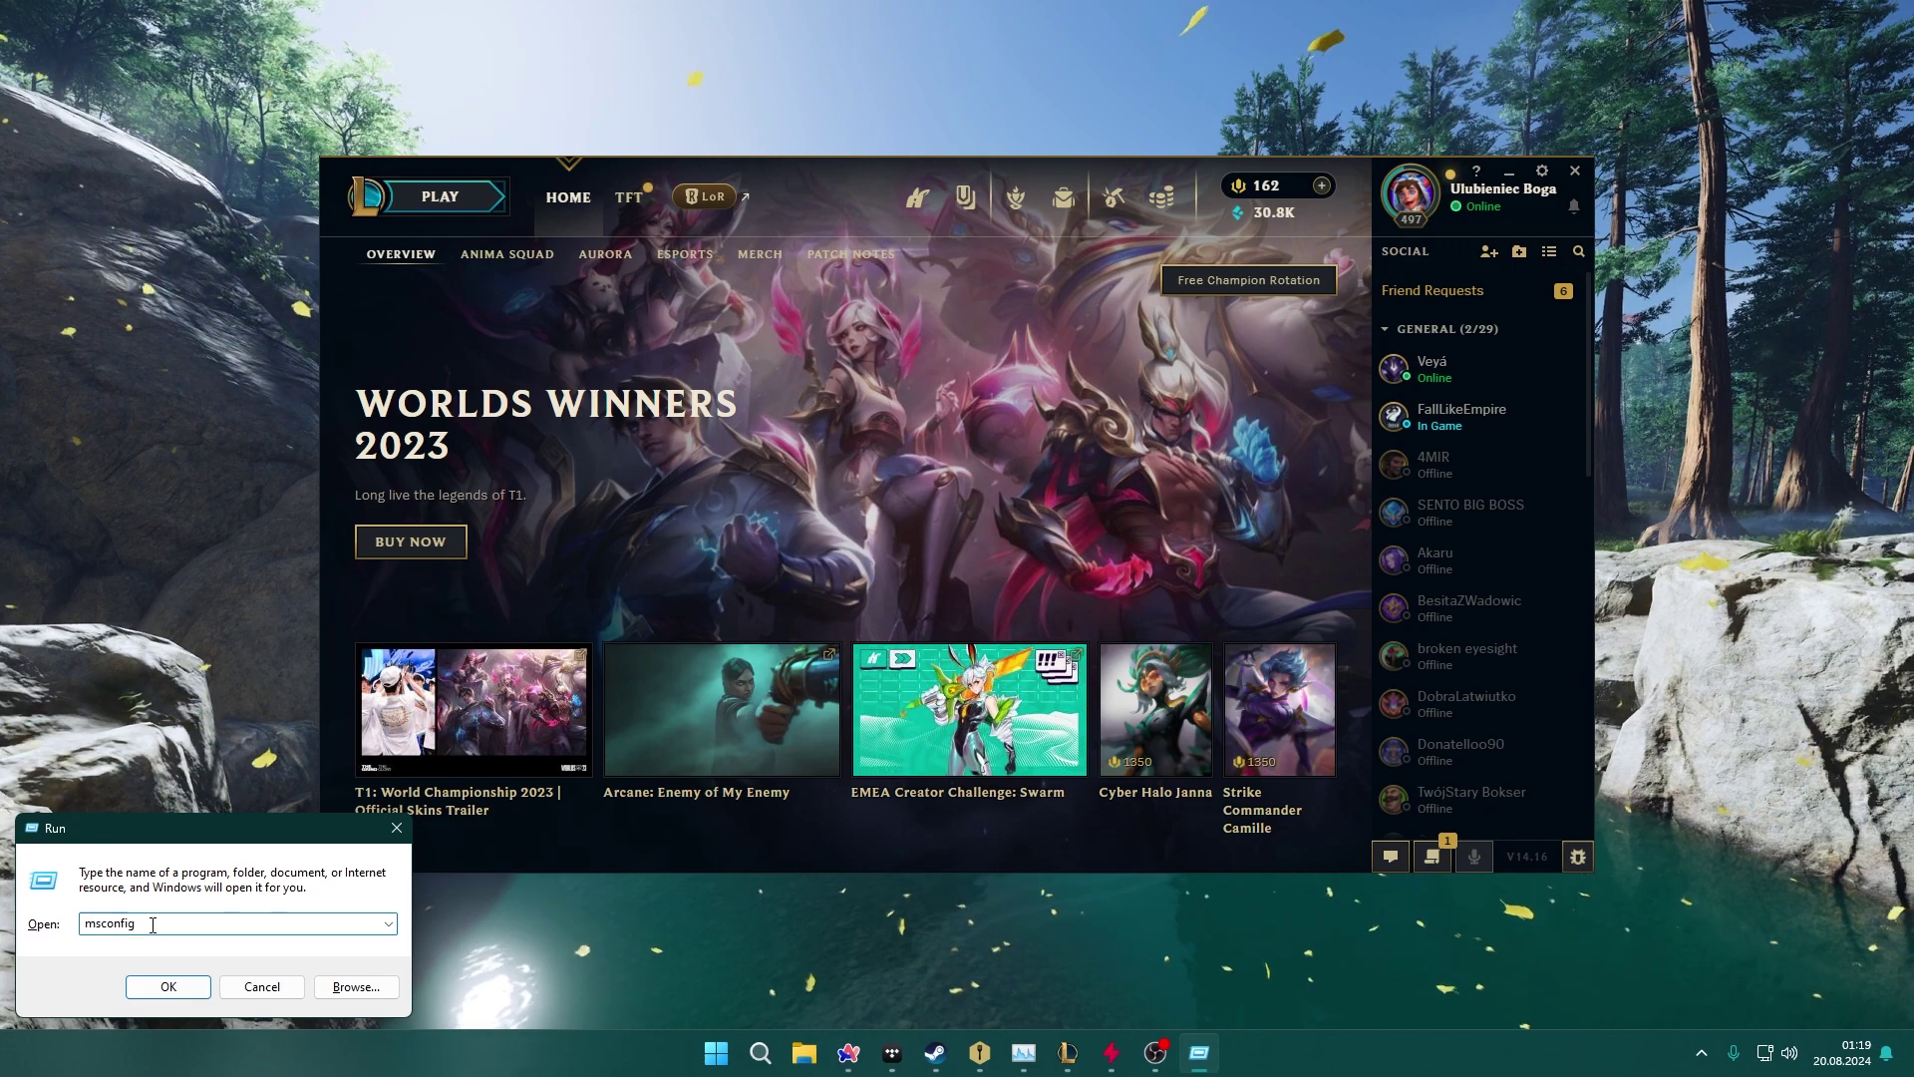
left_click(169, 987)
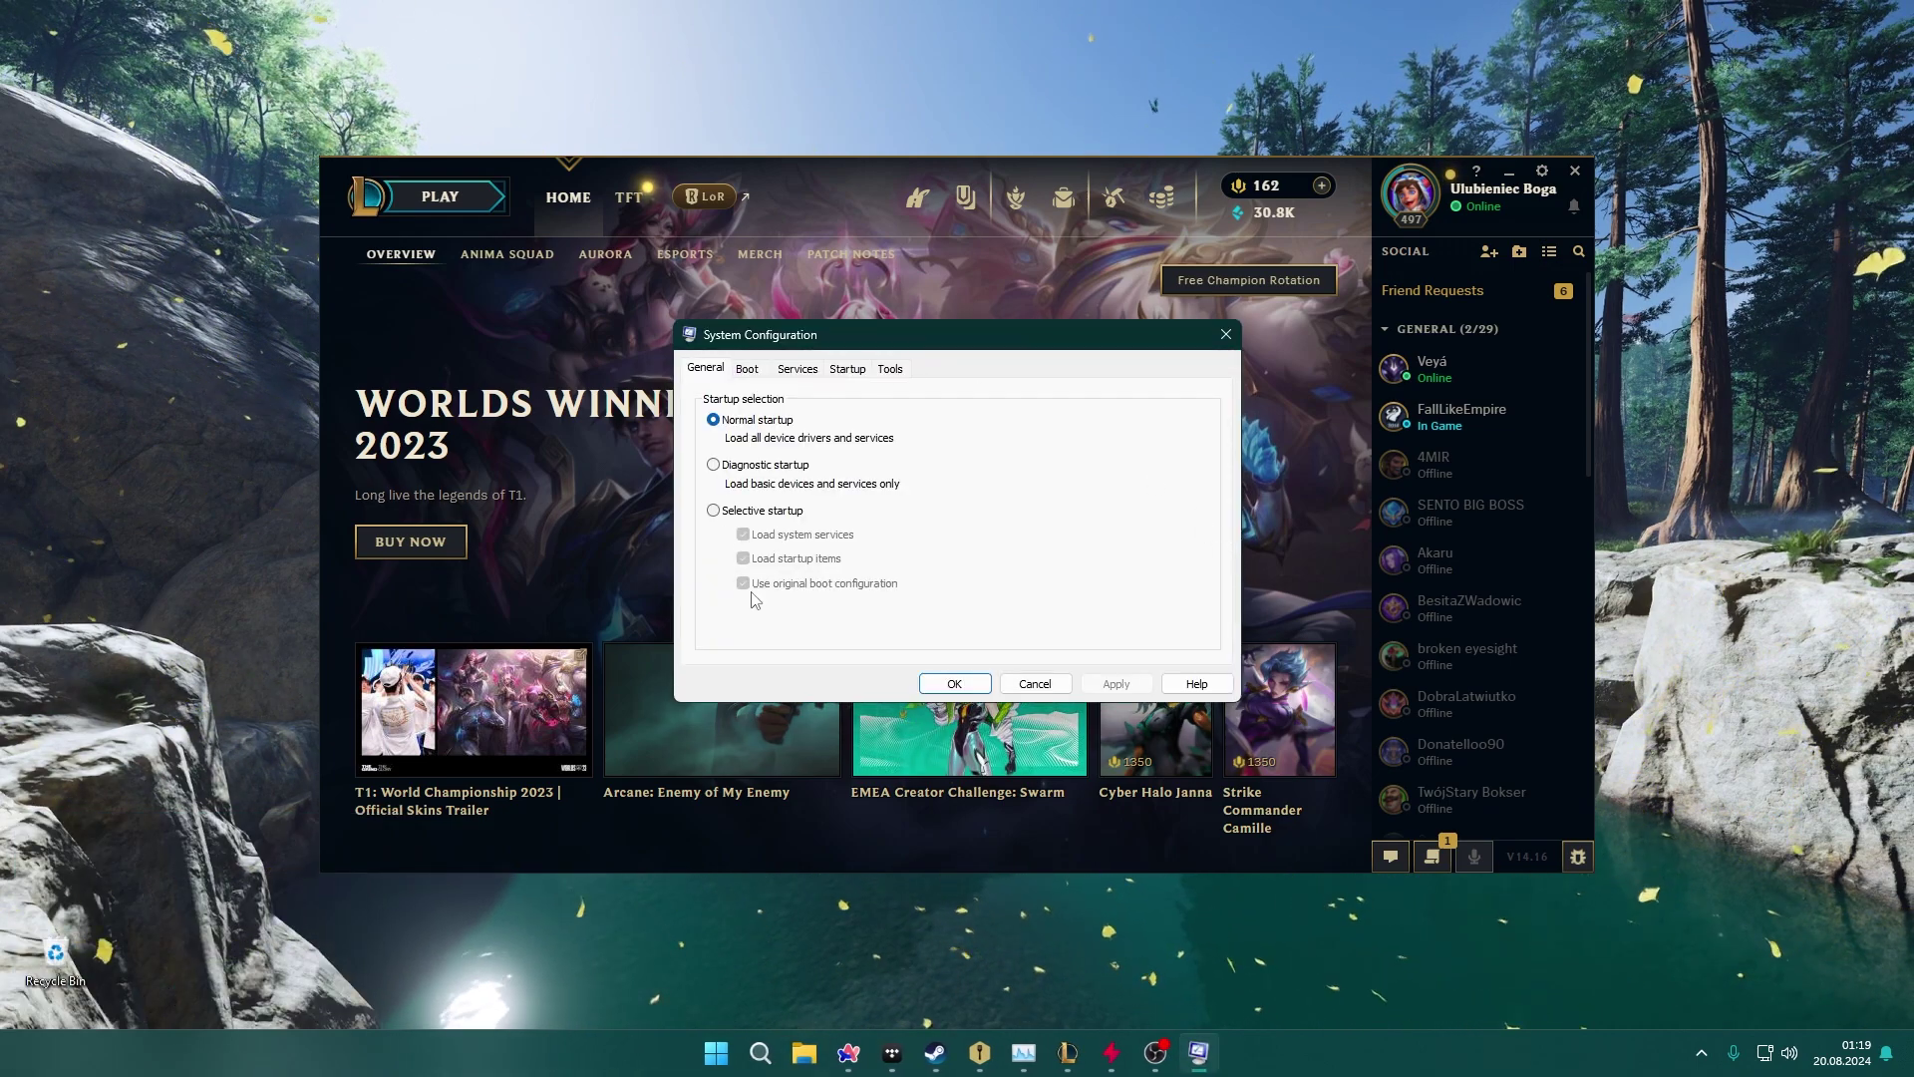
List only non-Microsoft services, sorted by manufacturer, and move down to the Citrix entries.
left_click(799, 369)
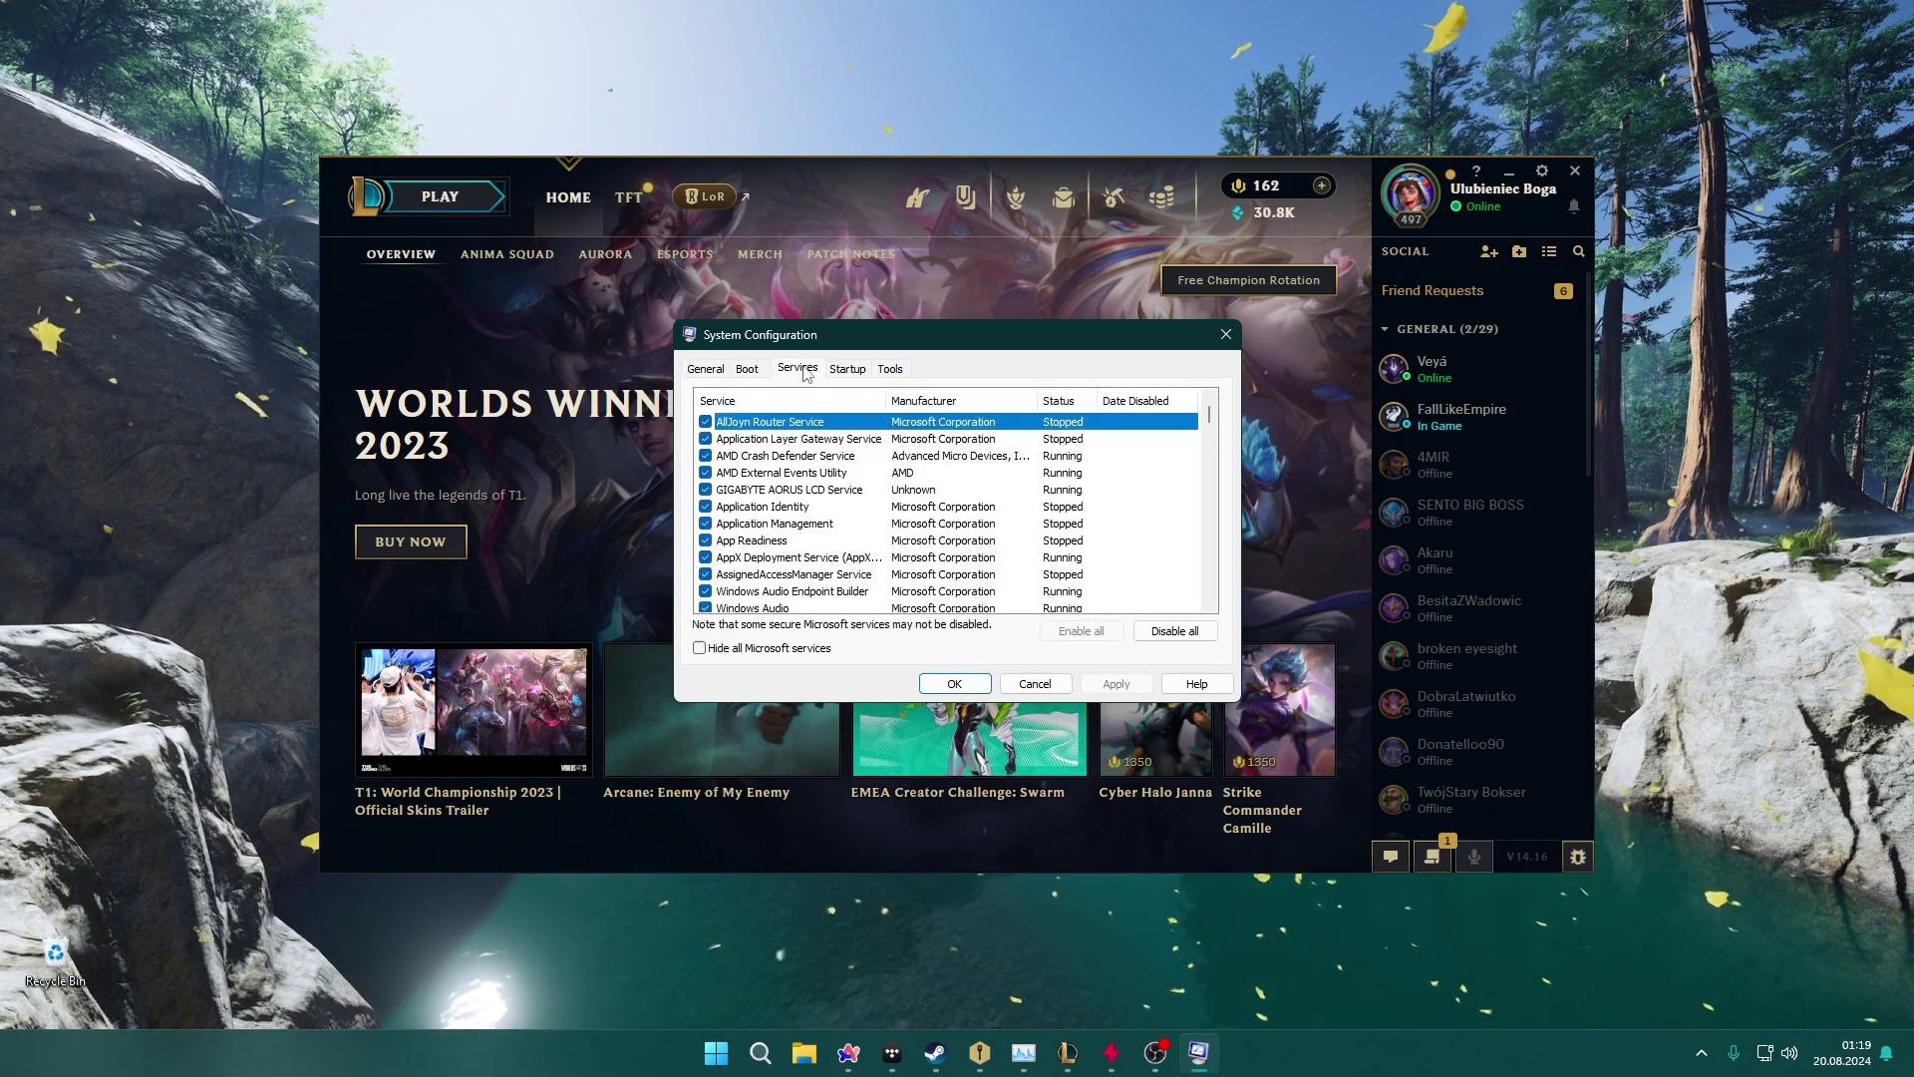
left_click(700, 650)
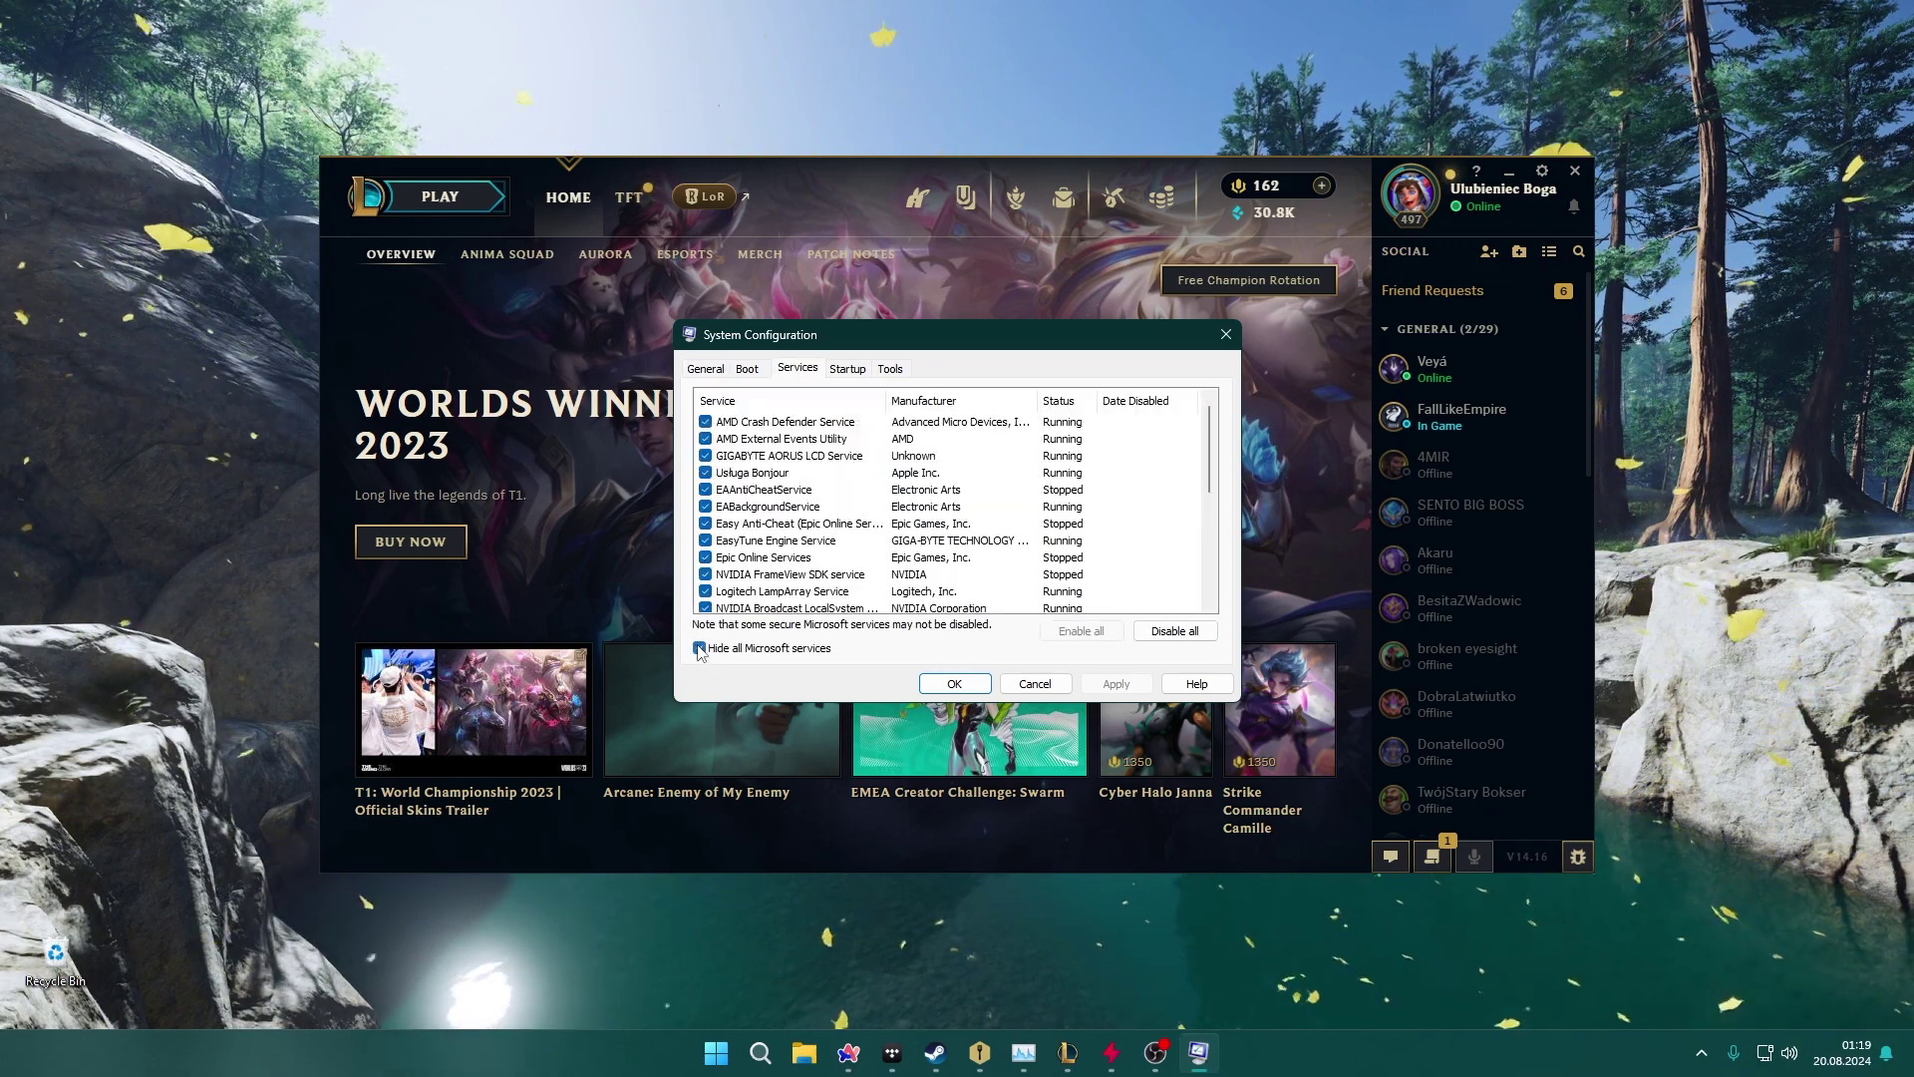
left_click(943, 399)
left_click(942, 421)
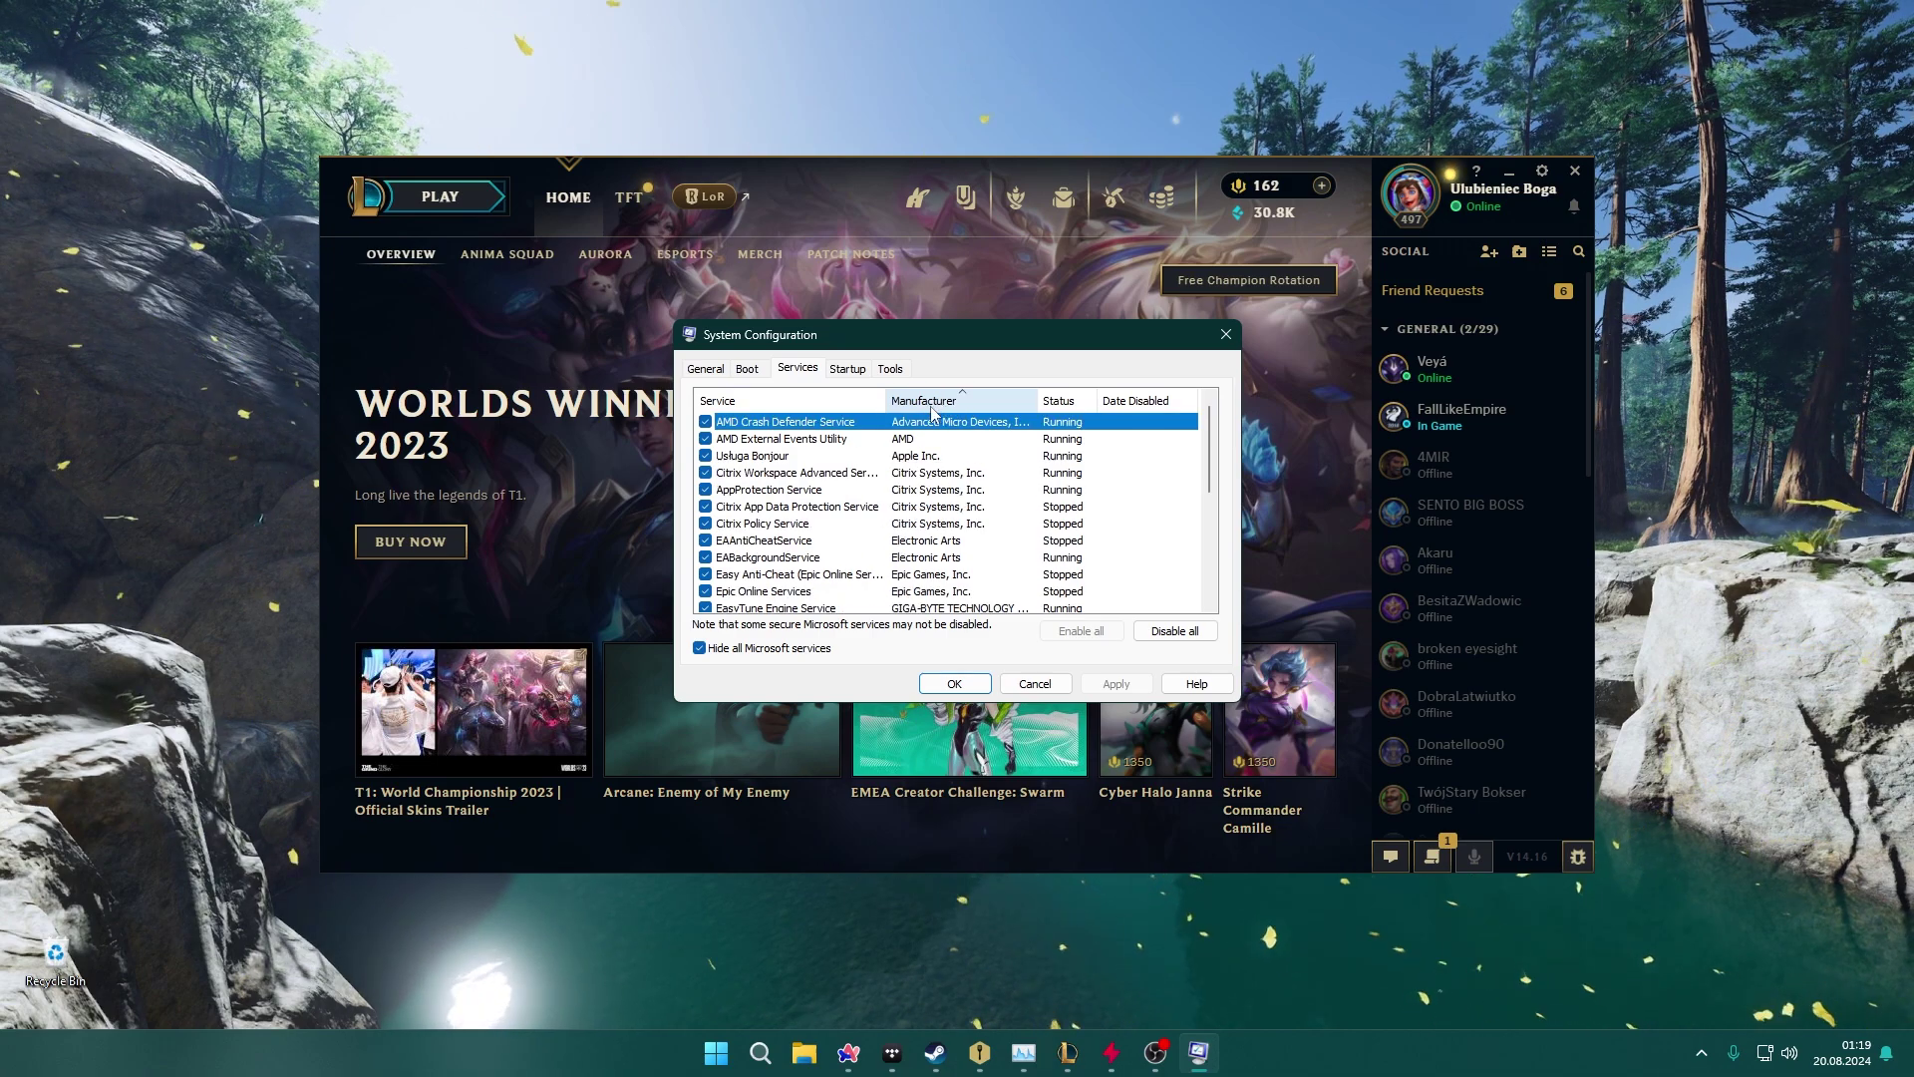
mouse_move(921, 420)
left_mouse_down()
mouse_move(929, 524)
mouse_move(943, 504)
left_mouse_up()
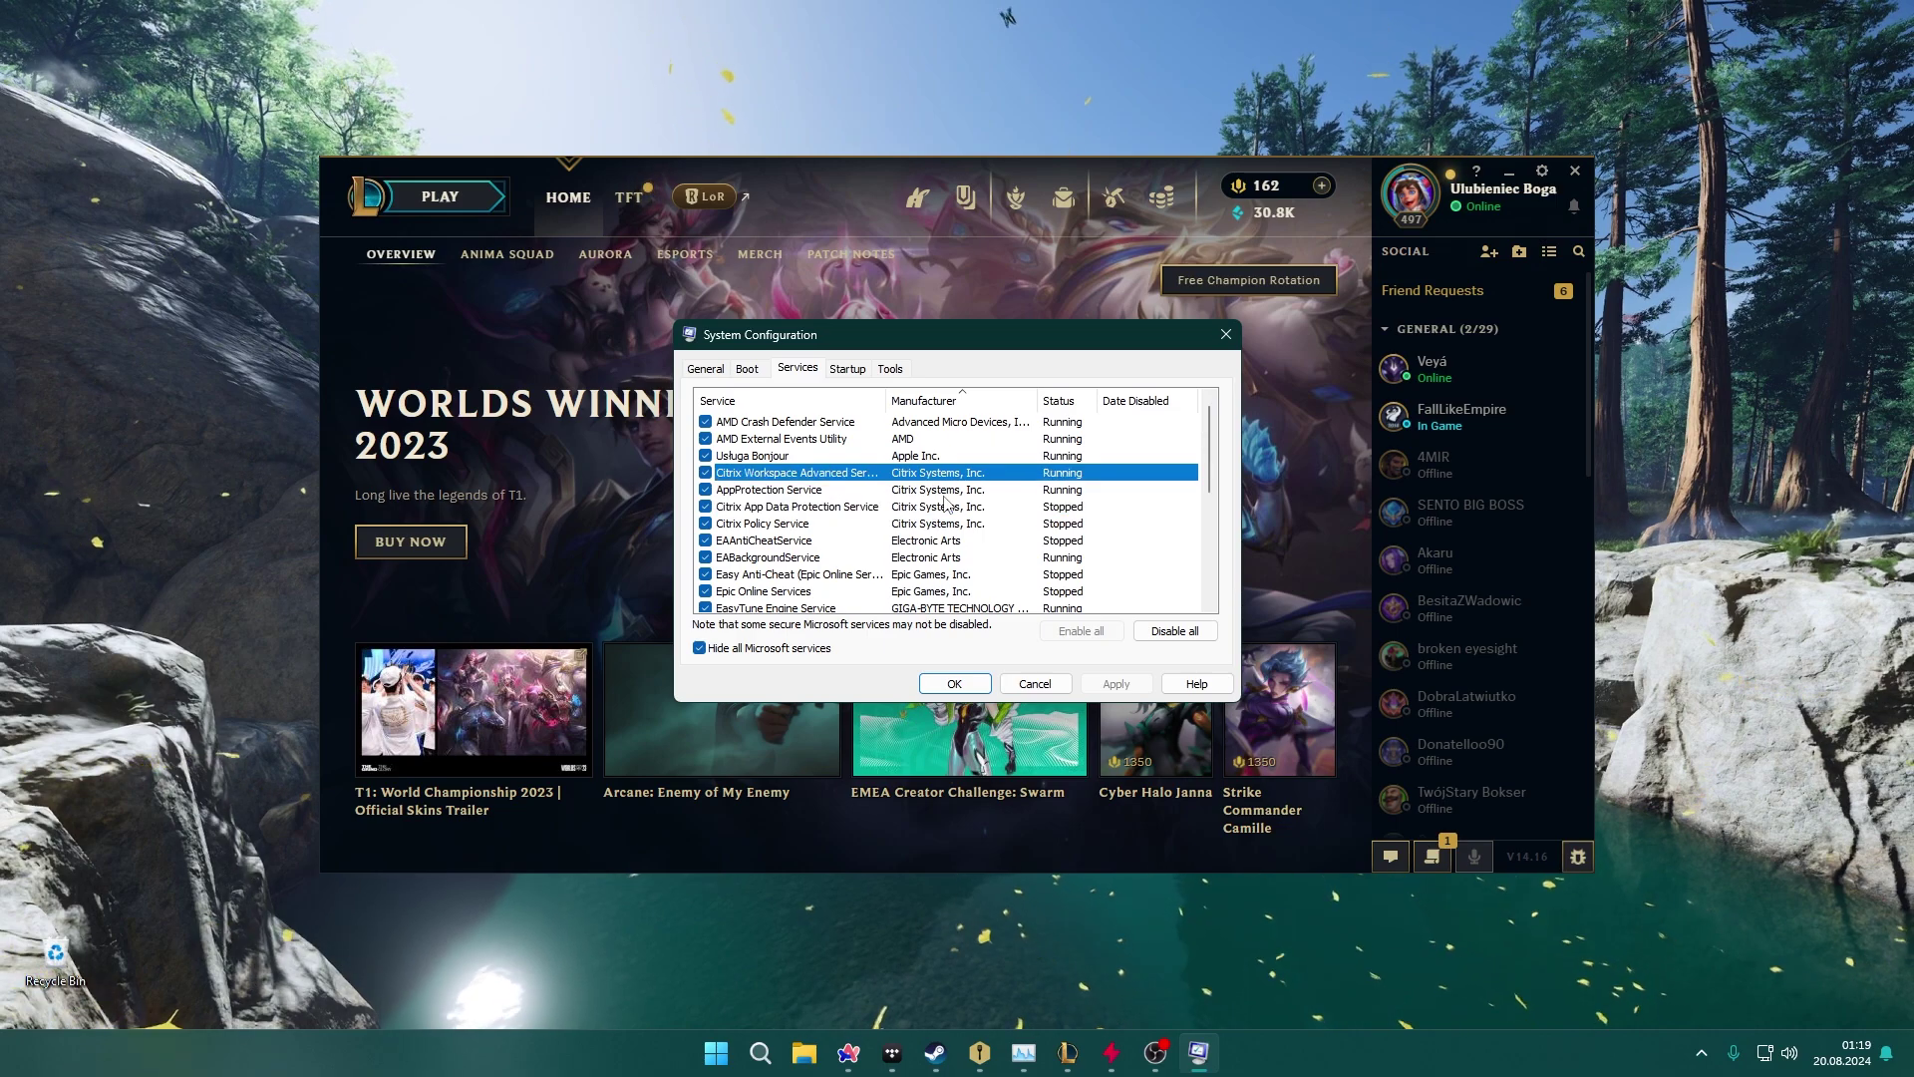
Disable the two Citrix Systems services and apply the change.
left_click(704, 473)
left_click(705, 505)
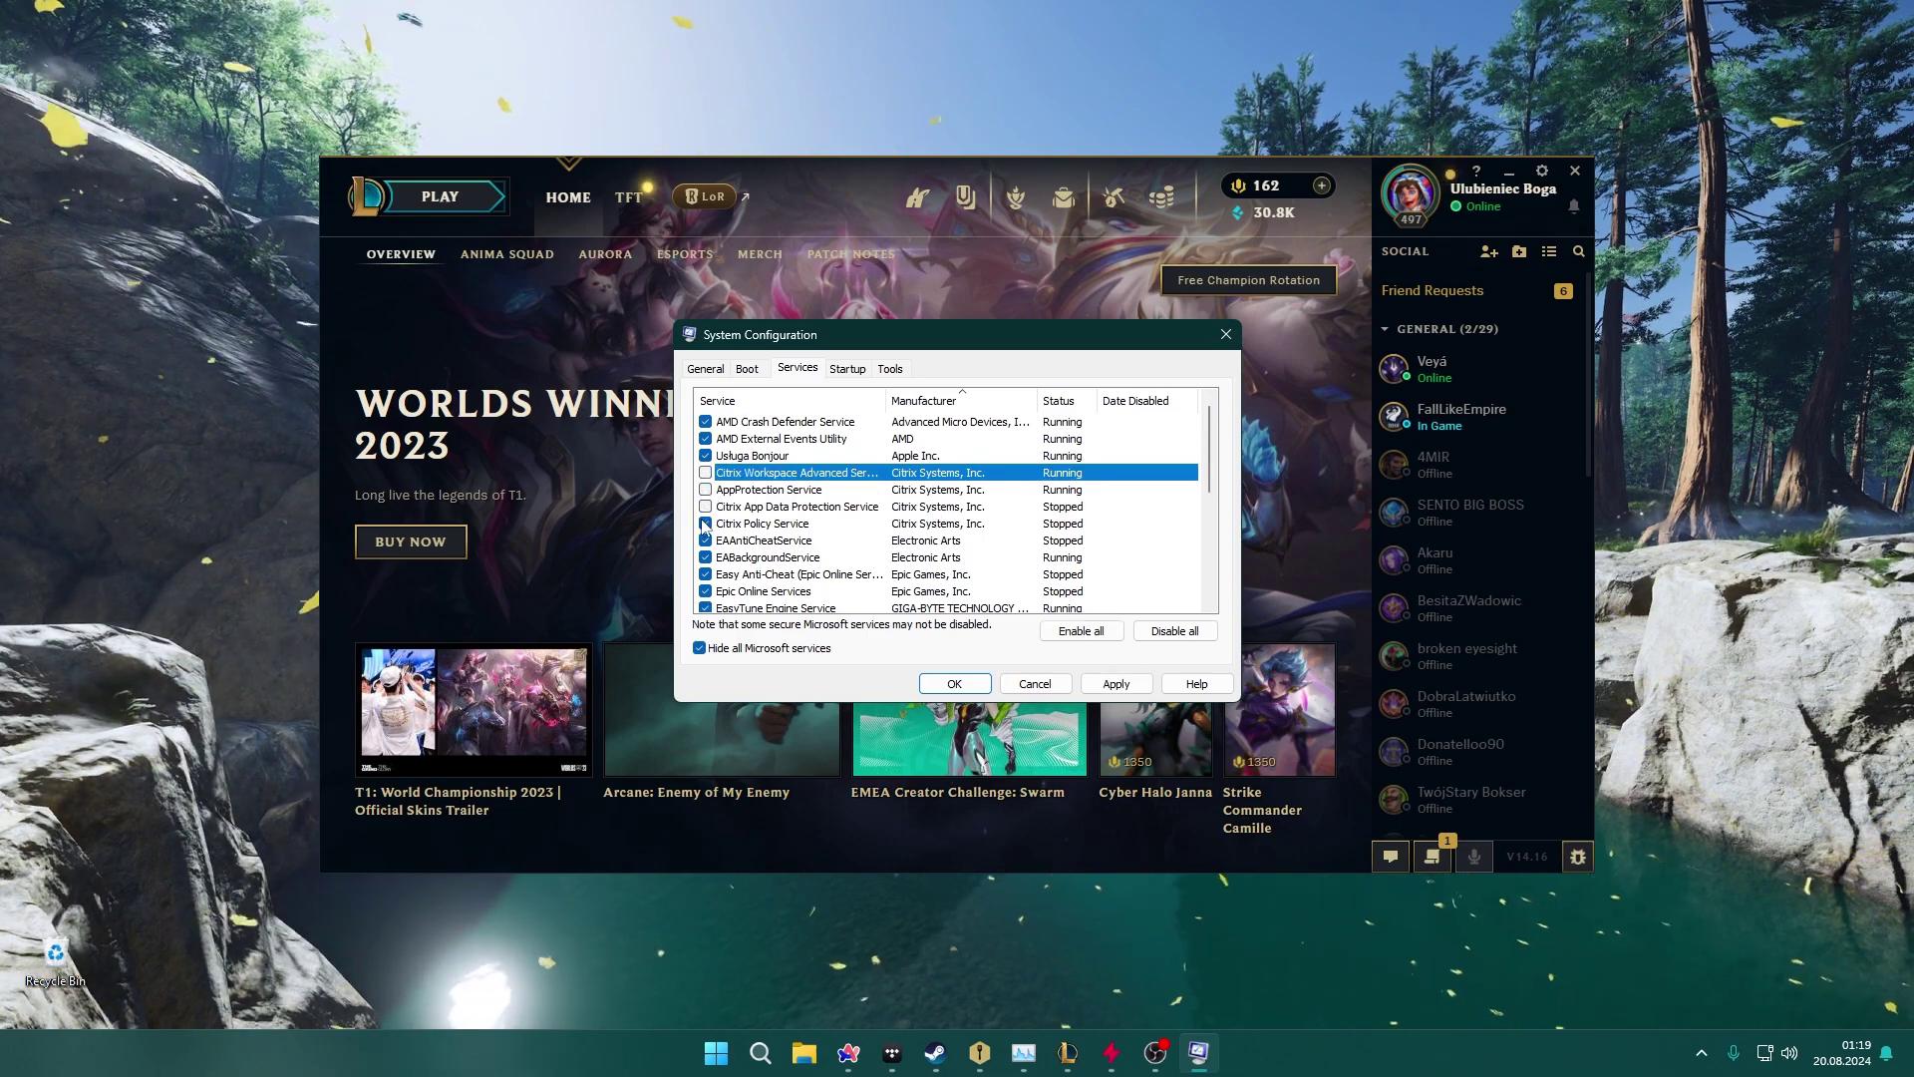
left_click(1116, 683)
left_click(966, 688)
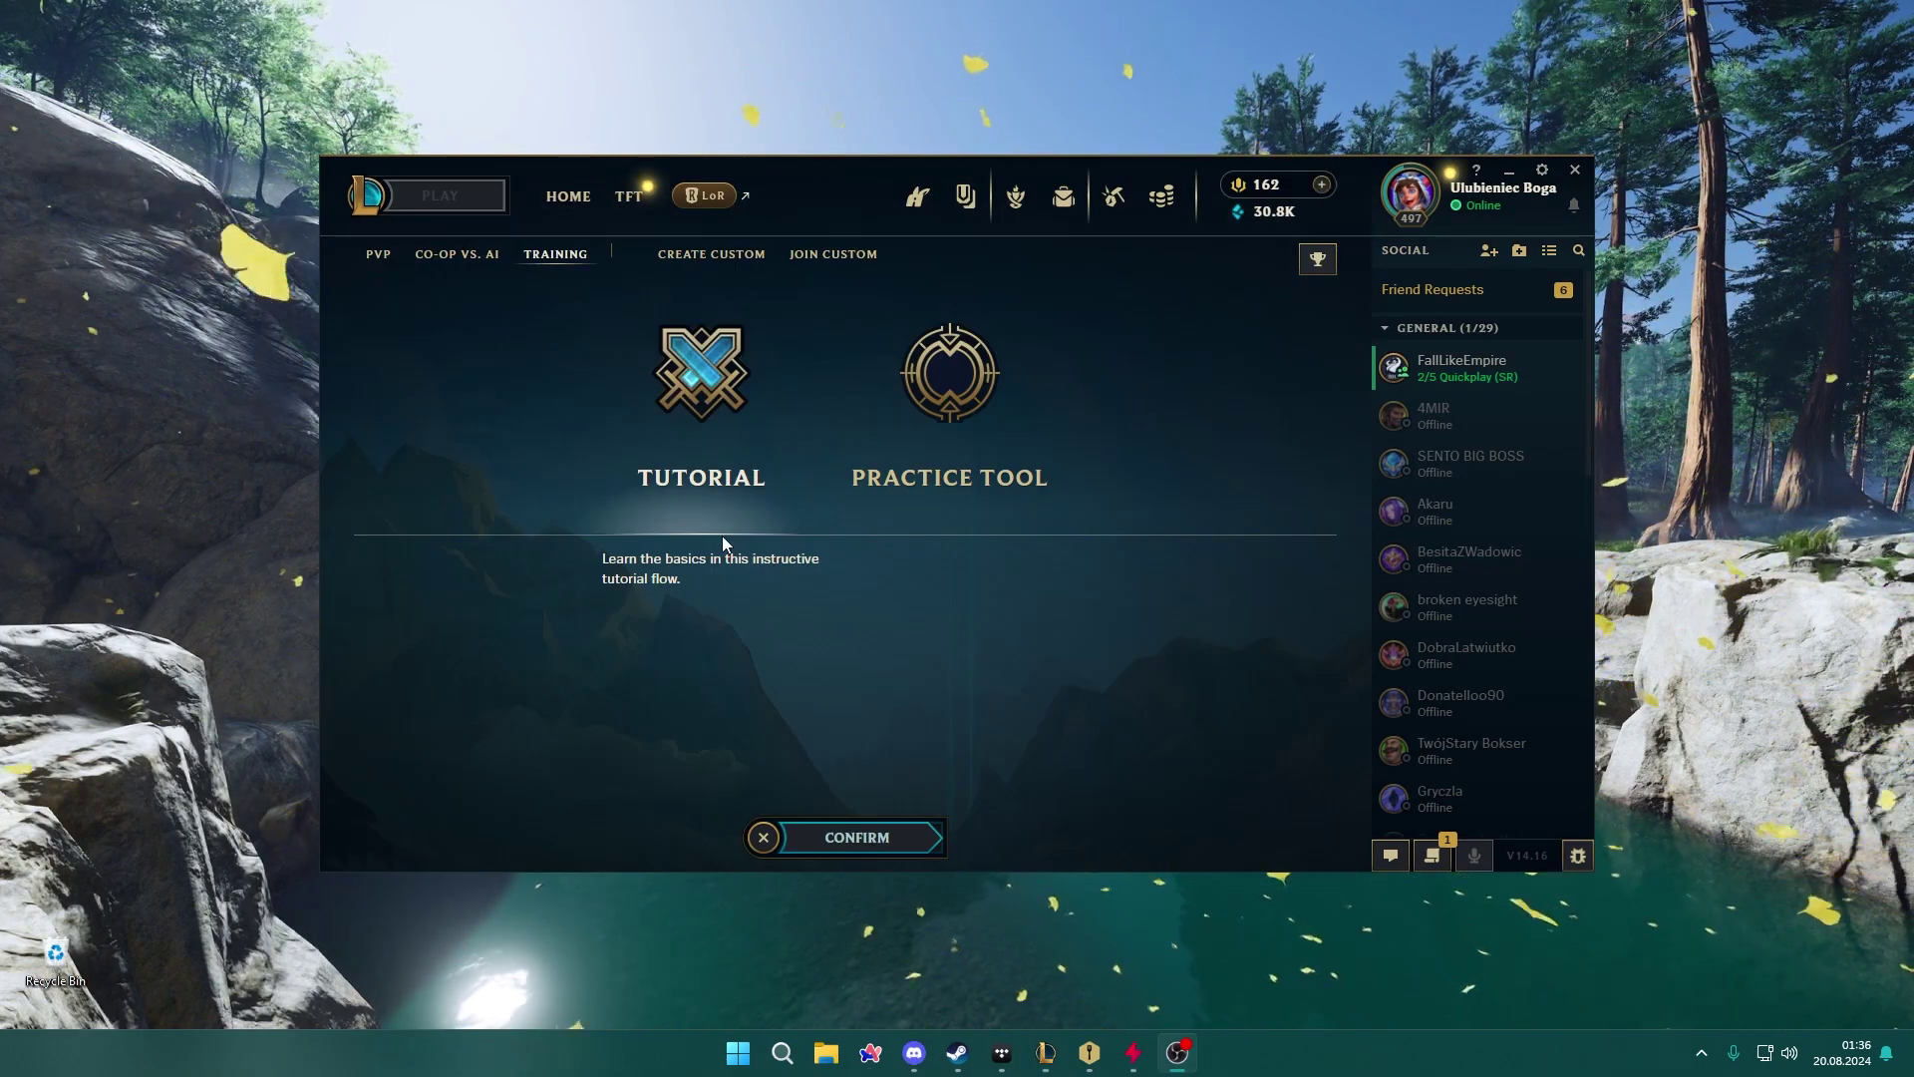
Start a Practice Tool training game with Orianna.
left_click(987, 448)
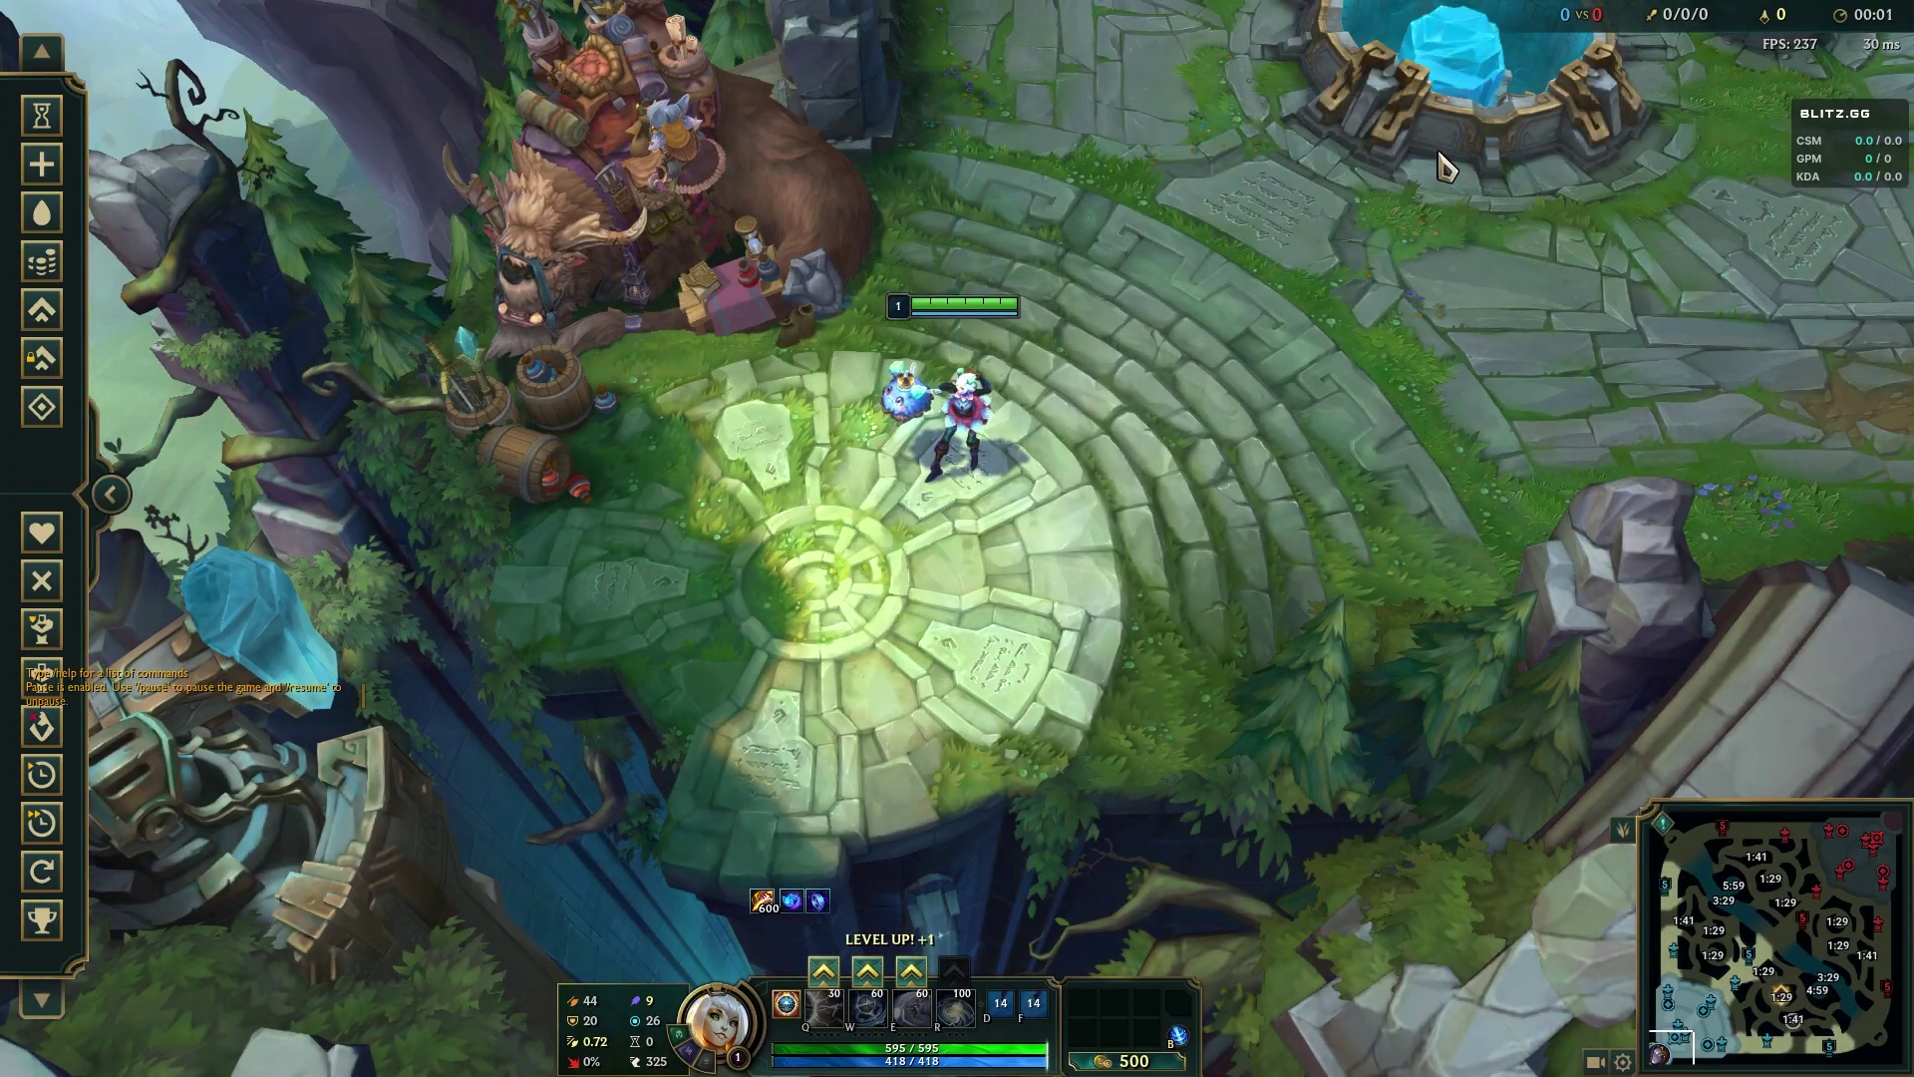
Leave the game, search Windows for 'citrix Workspace', then dismiss the search.
right_click(1105, 433)
key("alt+Tab")
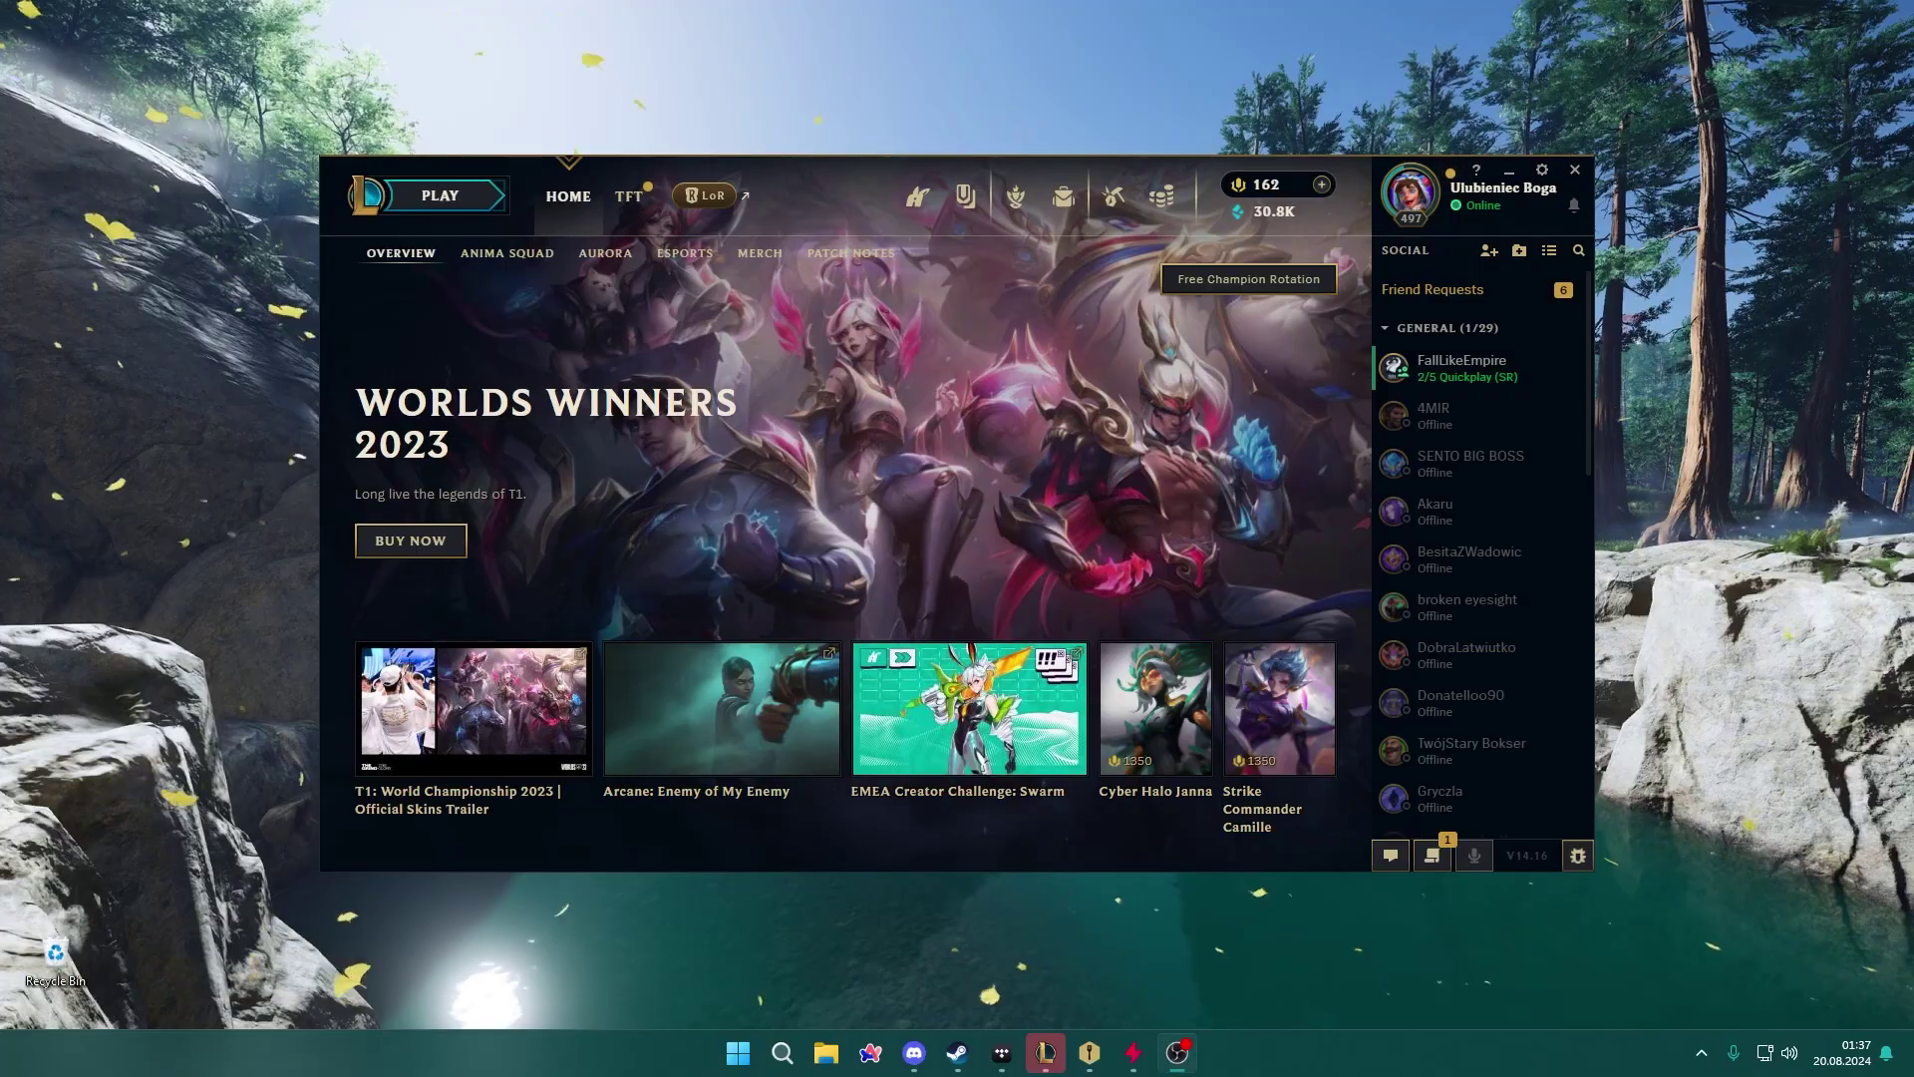
left_click(785, 1065)
type("citrix Workspace")
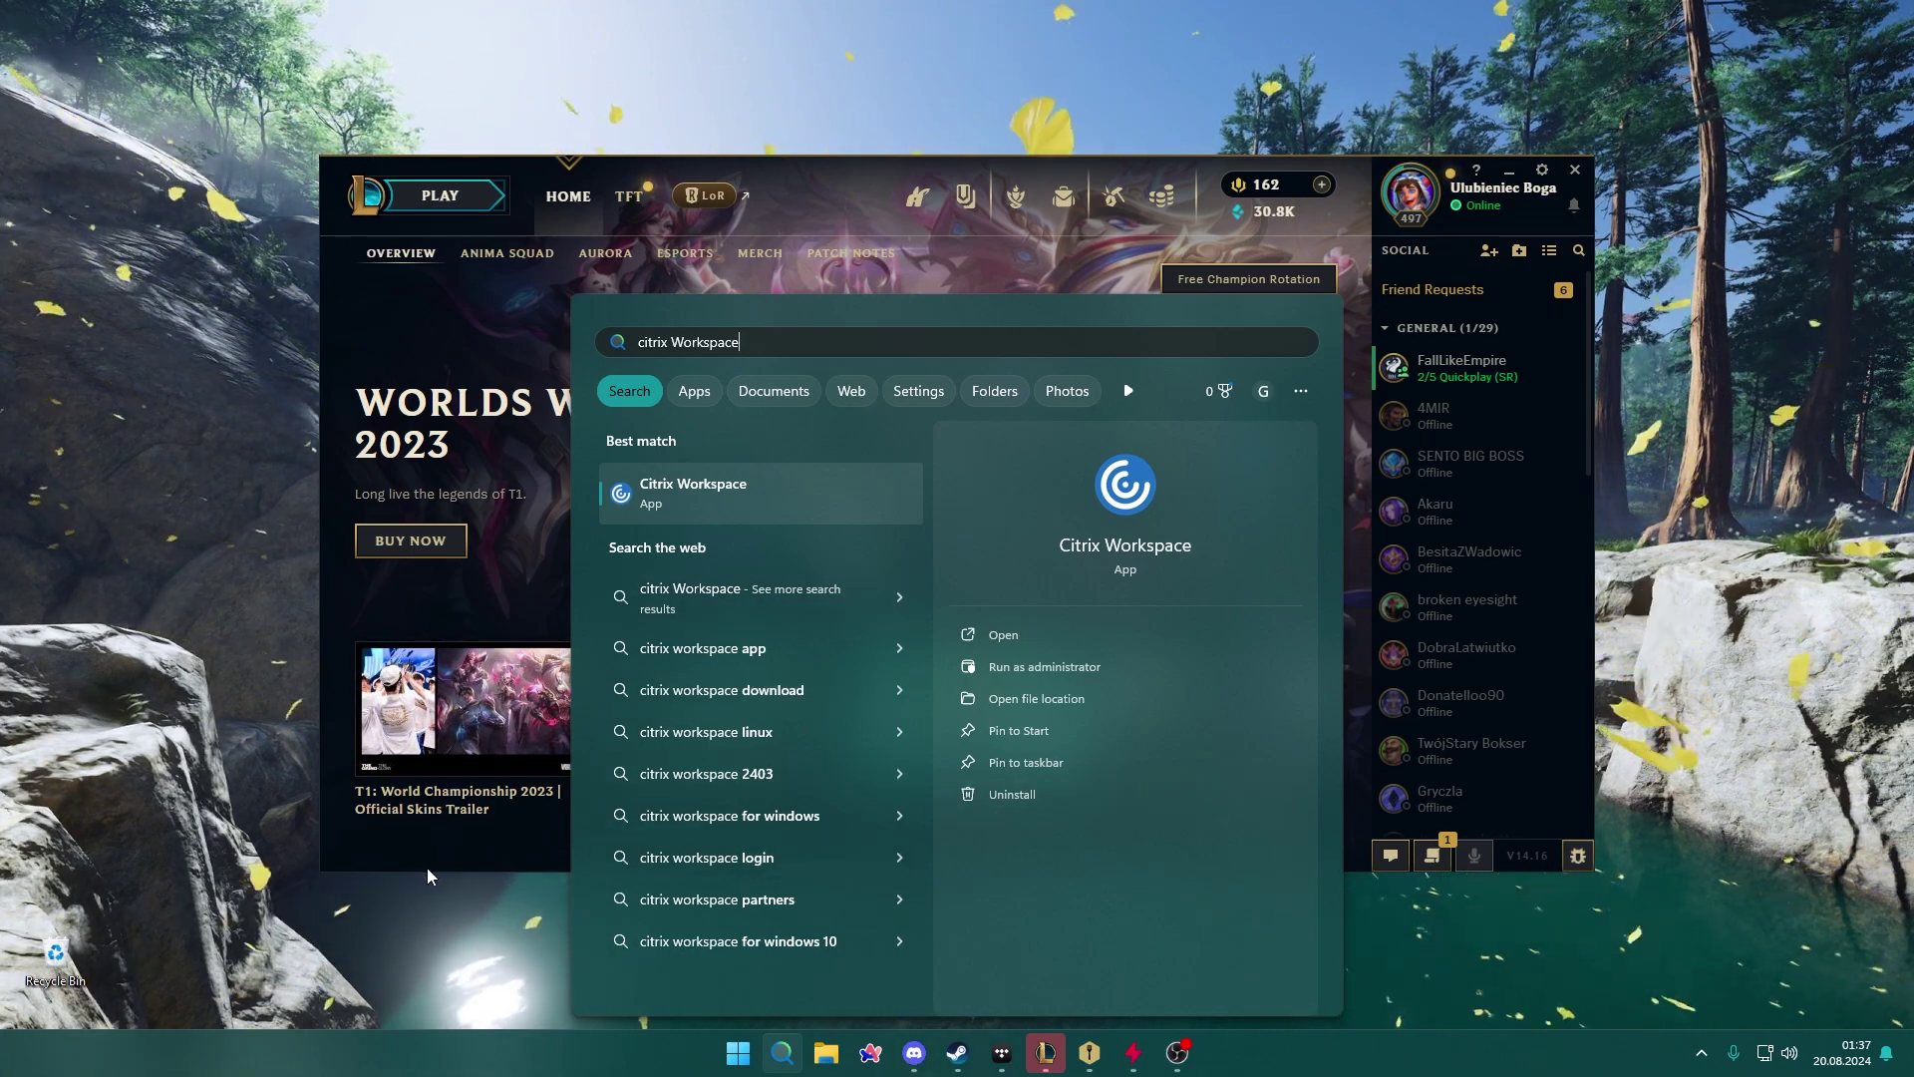
left_click(390, 911)
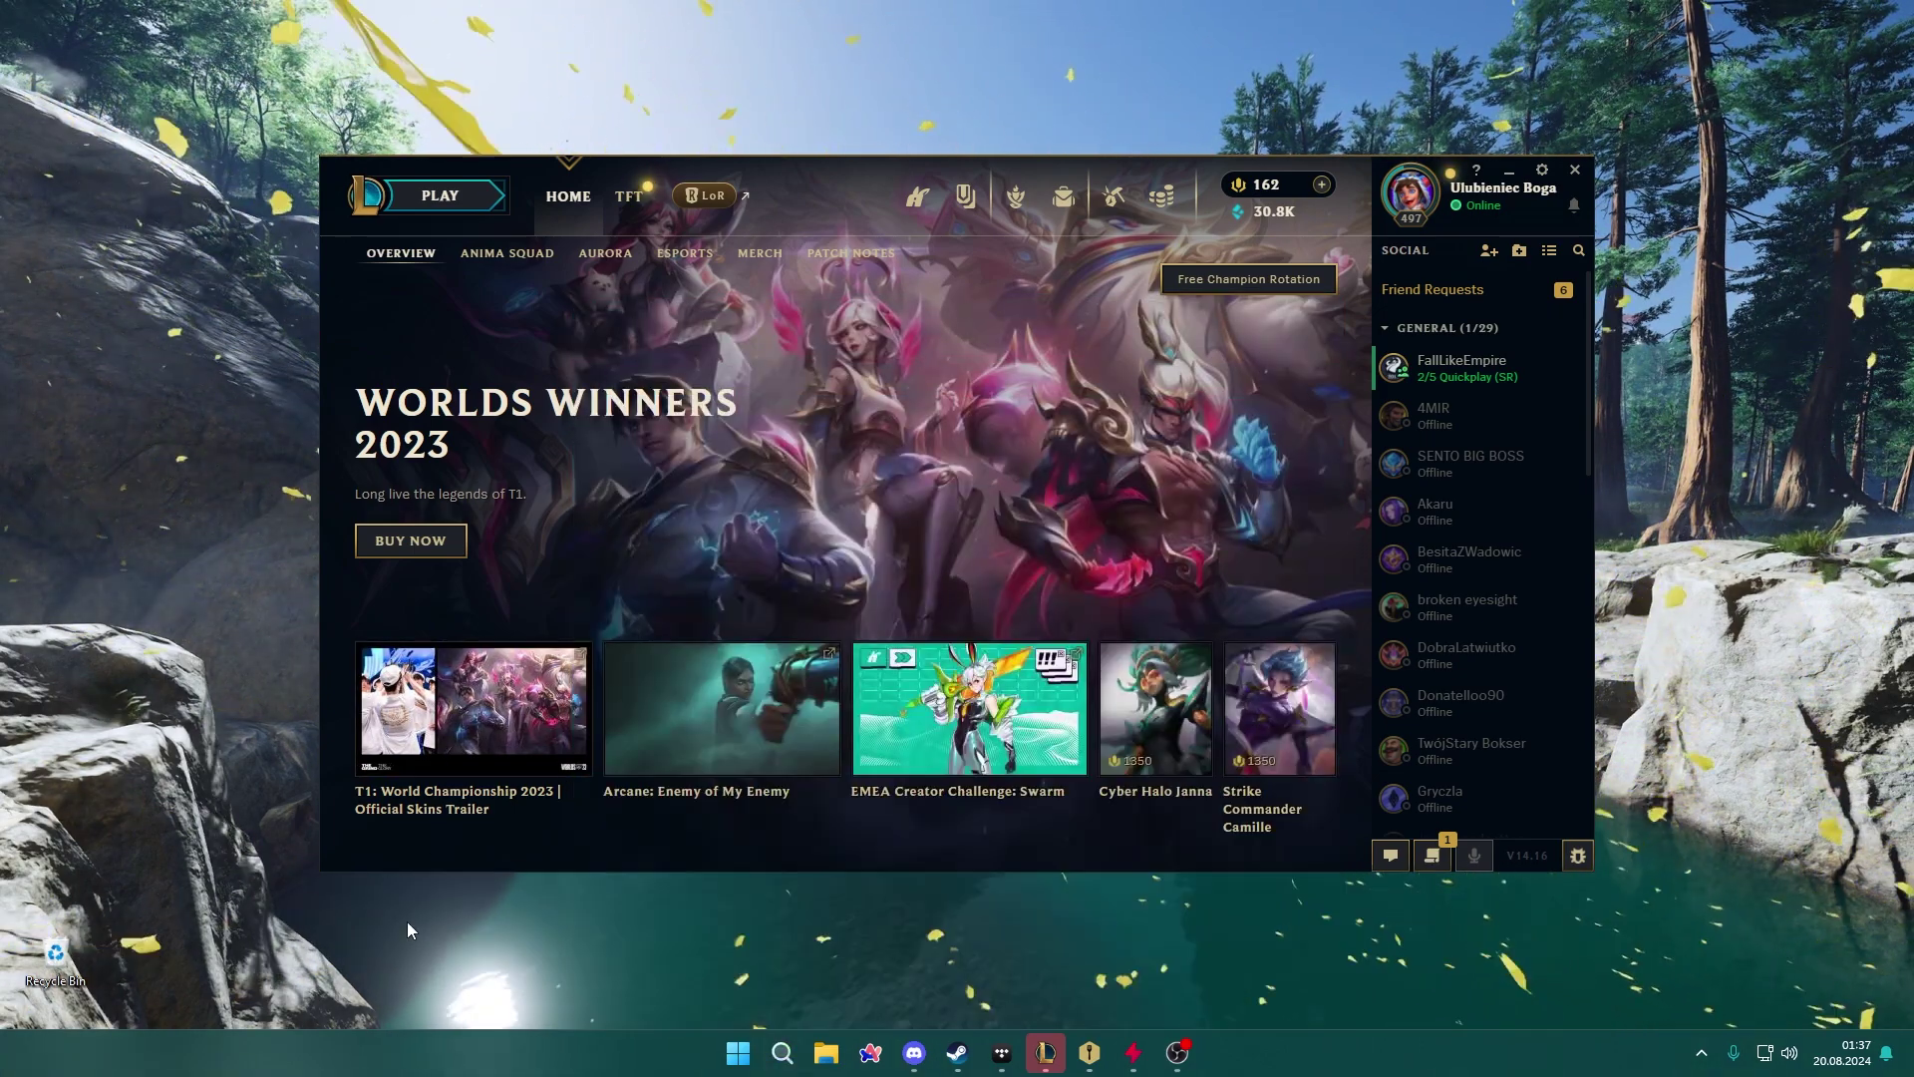
Reopen msconfig and list non-Microsoft services to confirm the Citrix services stay disabled.
key("super+r")
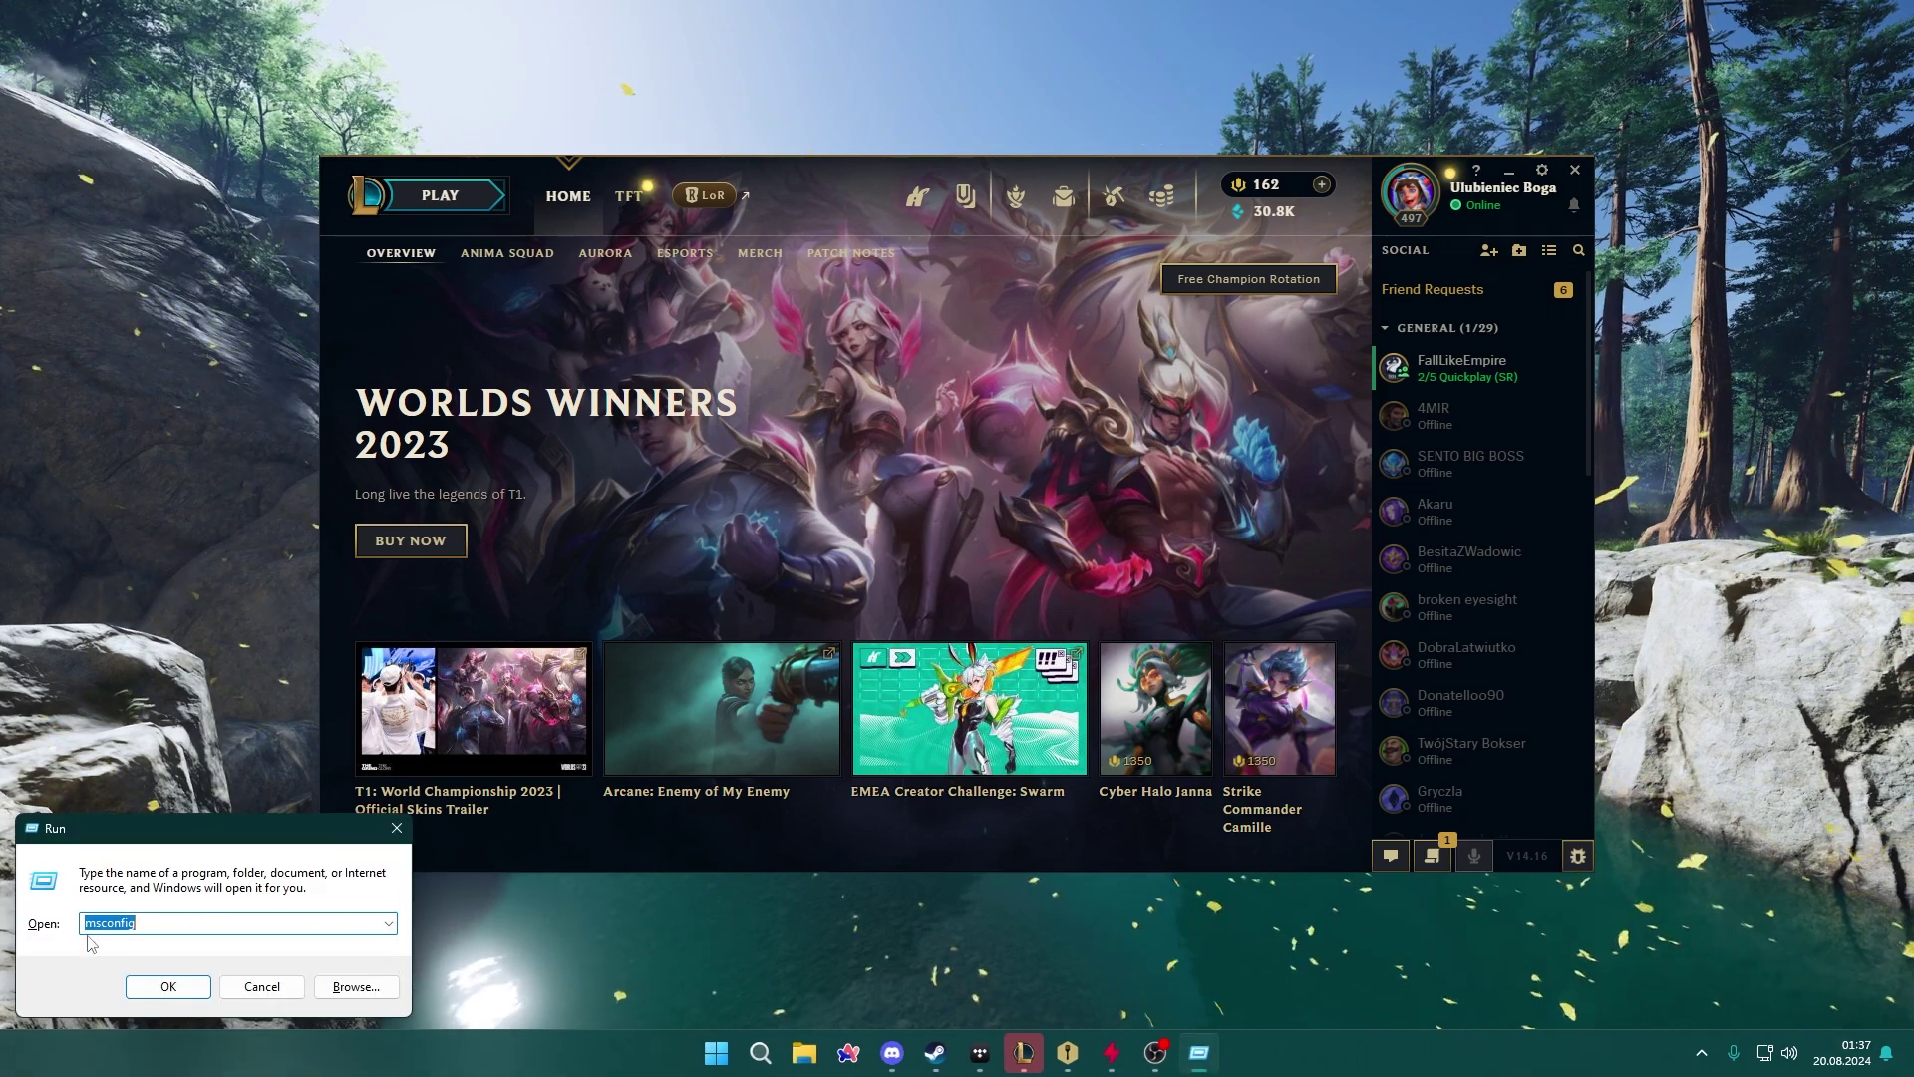
left_click(156, 990)
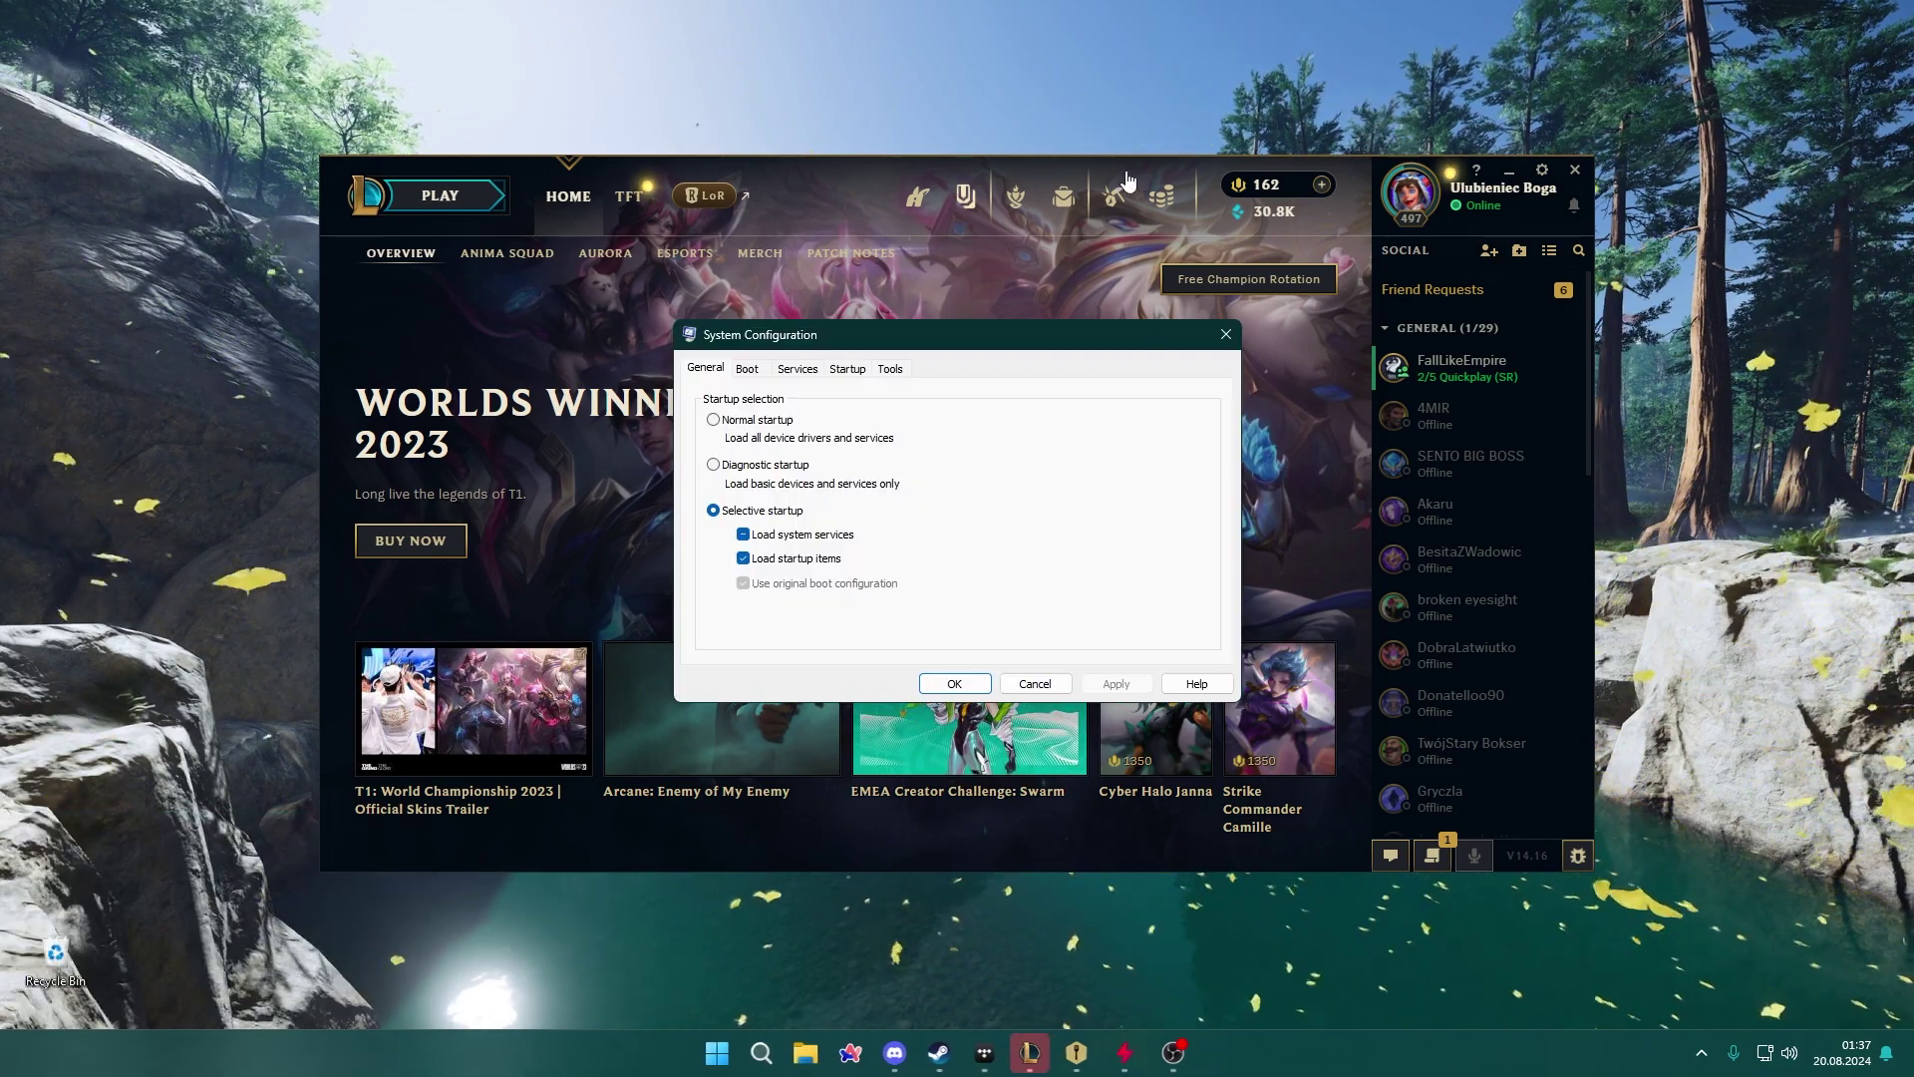
left_click(794, 368)
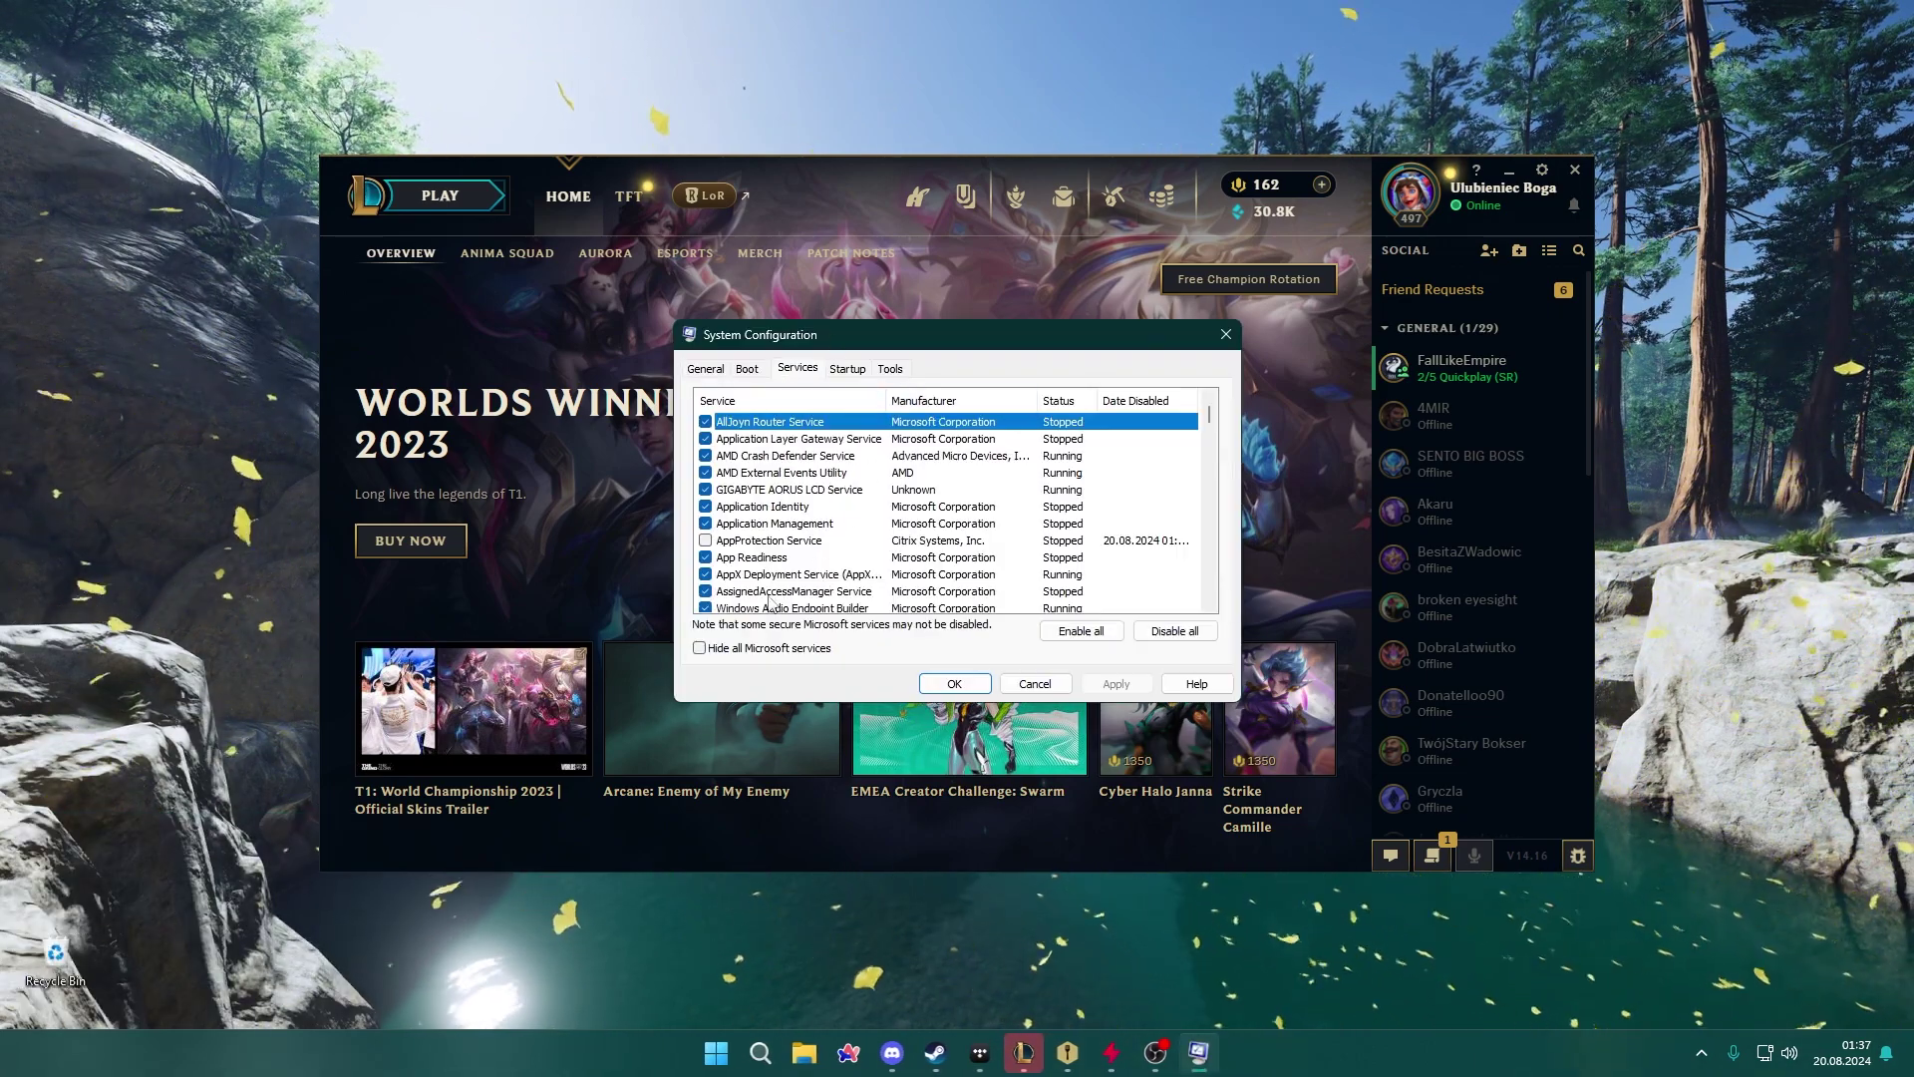
left_click(698, 648)
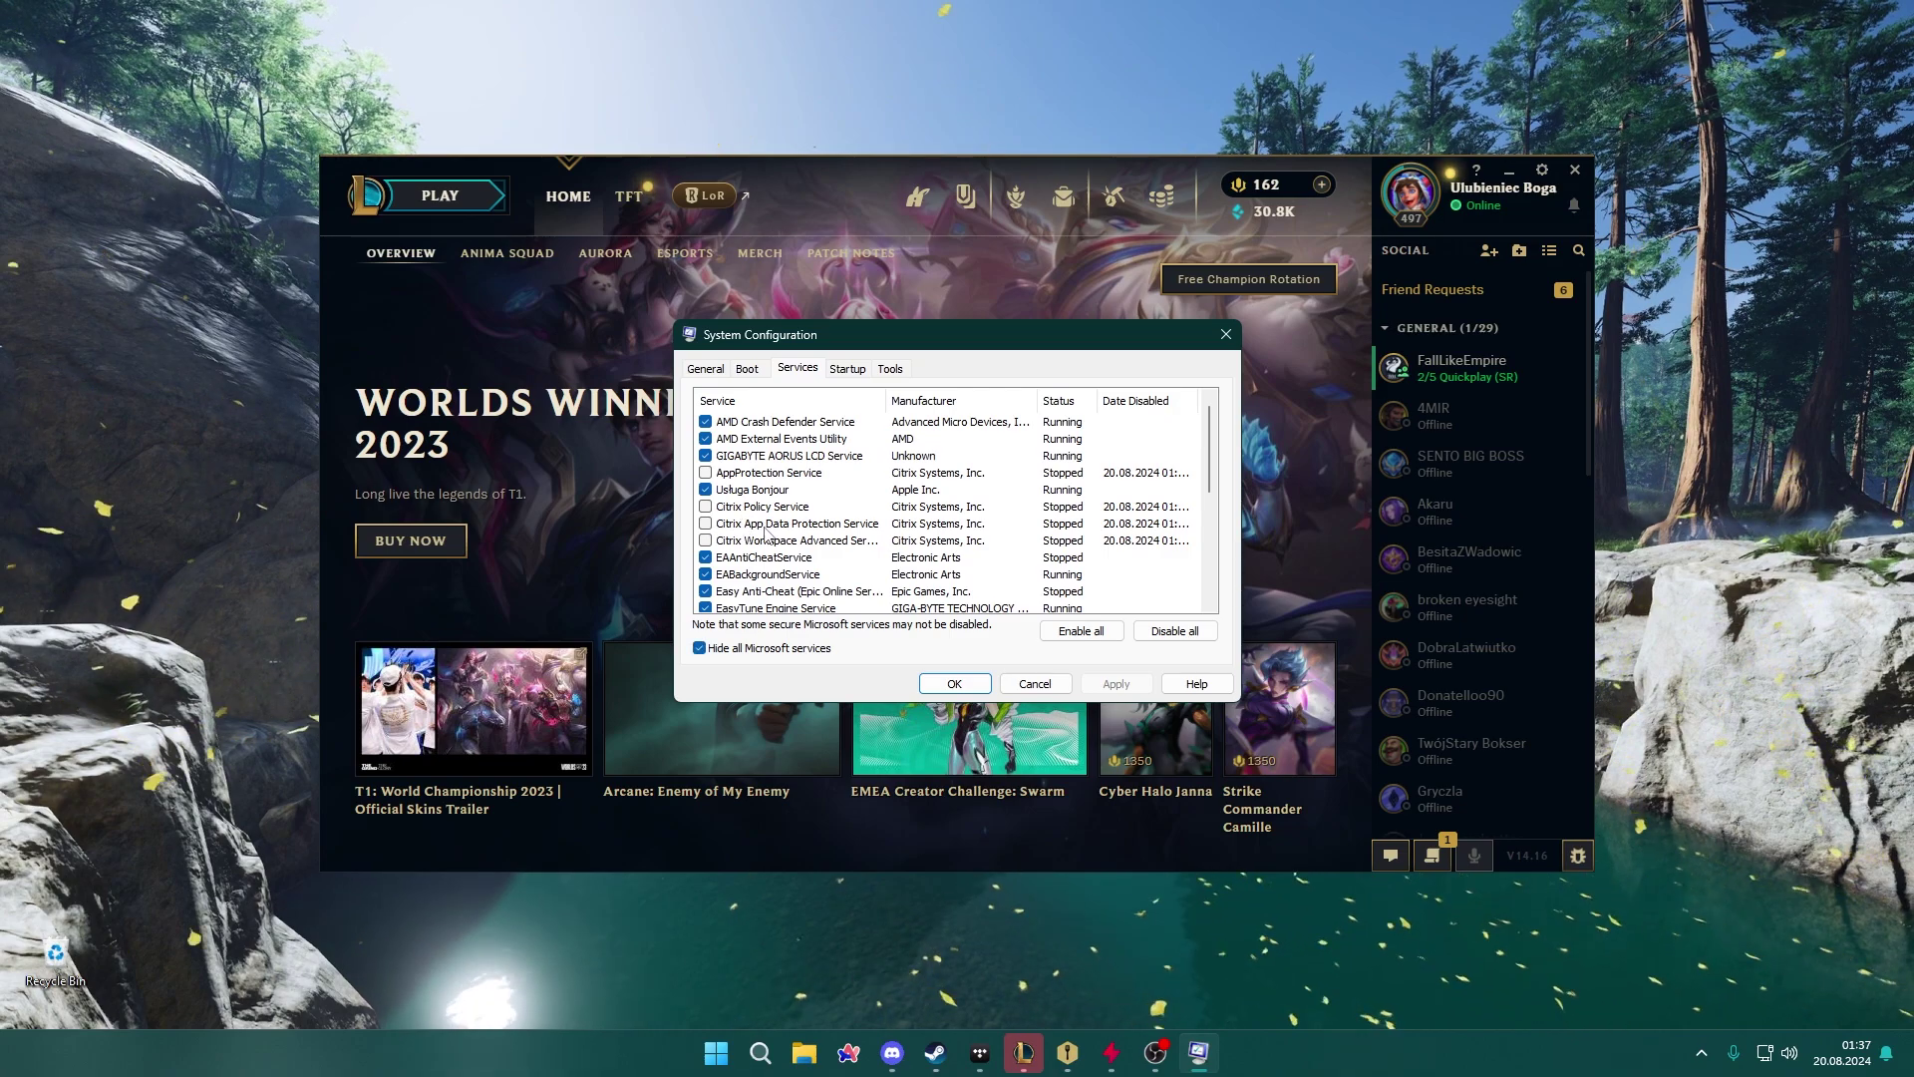